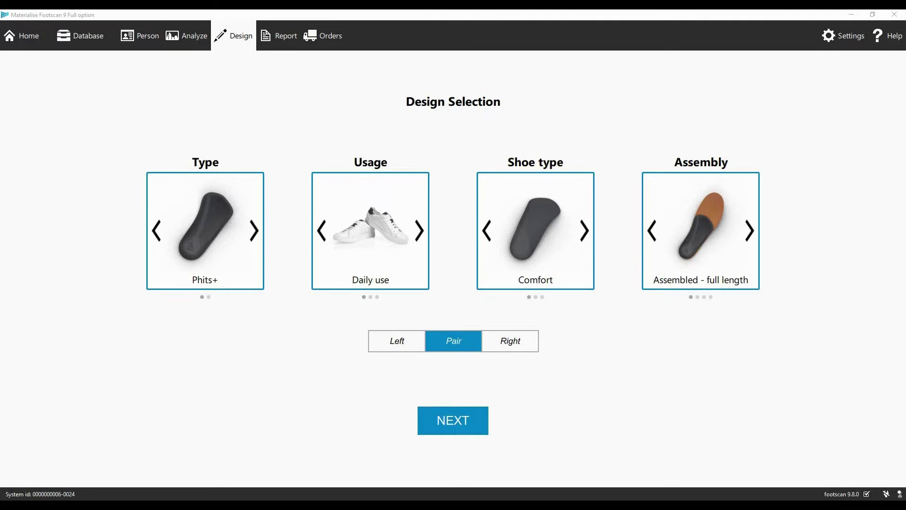
Keep the Phits+ full-length pair, with usage Safety and shoe type Wide
click(254, 231)
click(254, 232)
click(420, 231)
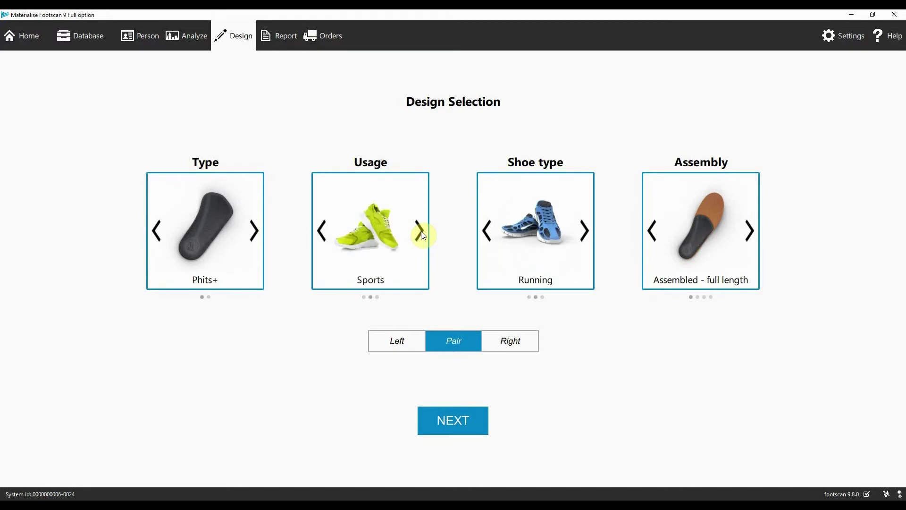
click(419, 231)
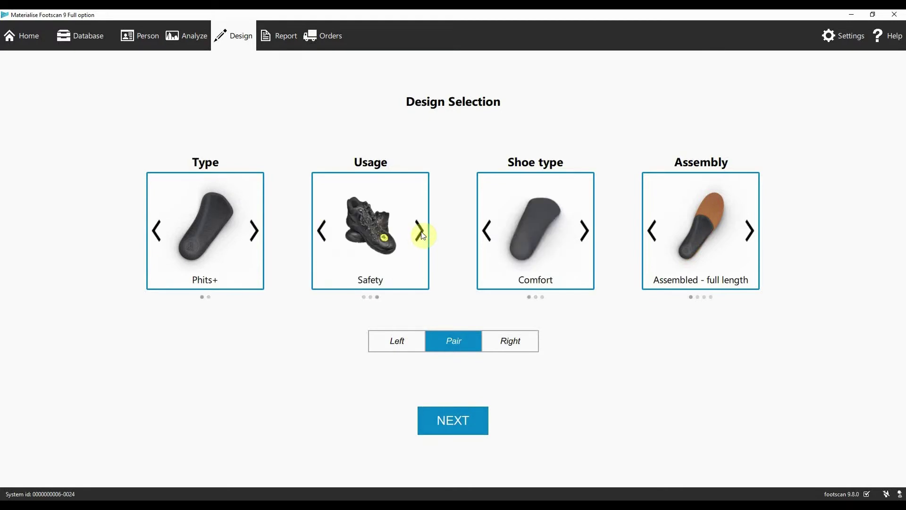
click(420, 231)
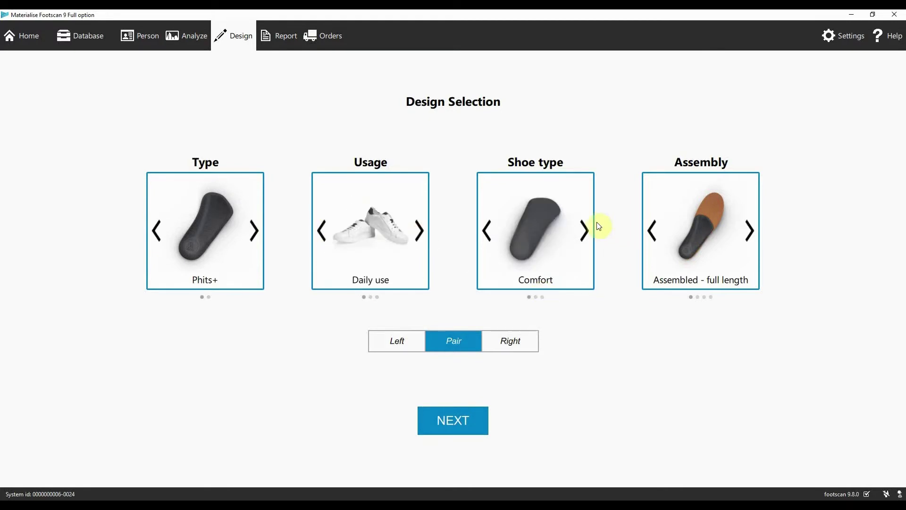
click(586, 232)
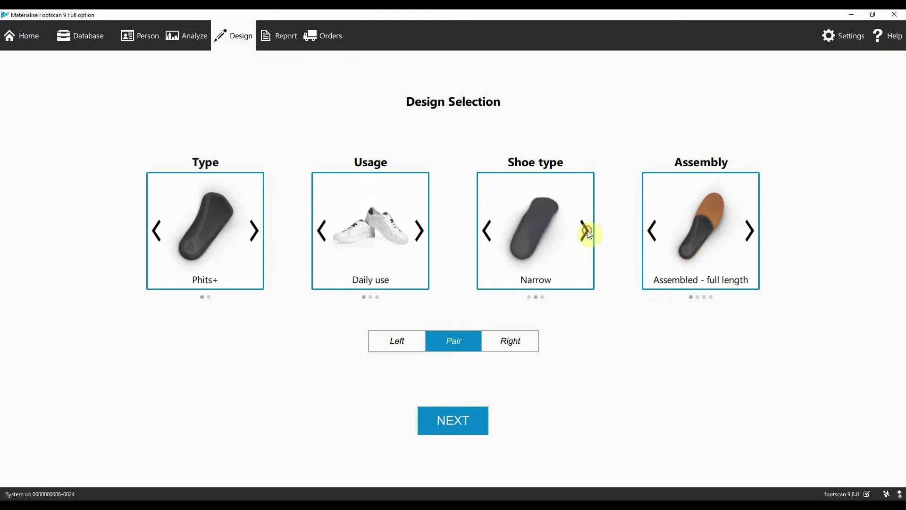
click(586, 232)
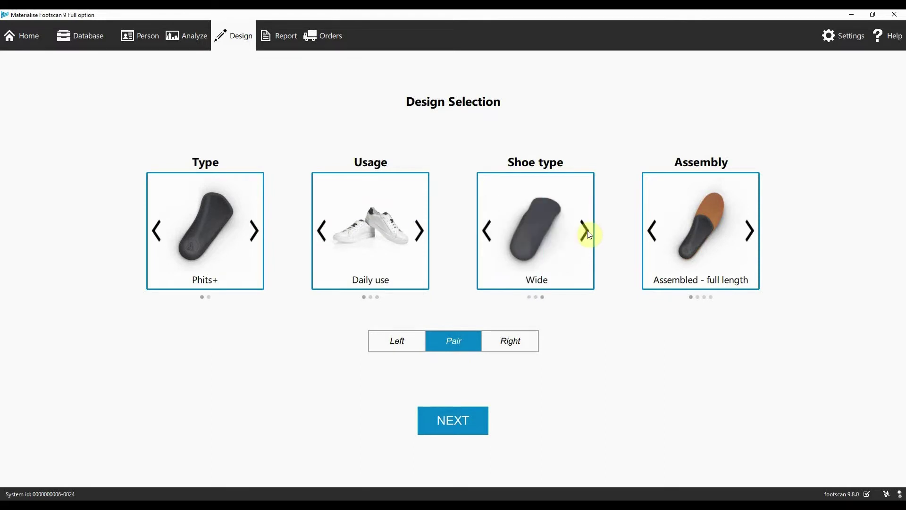
click(420, 231)
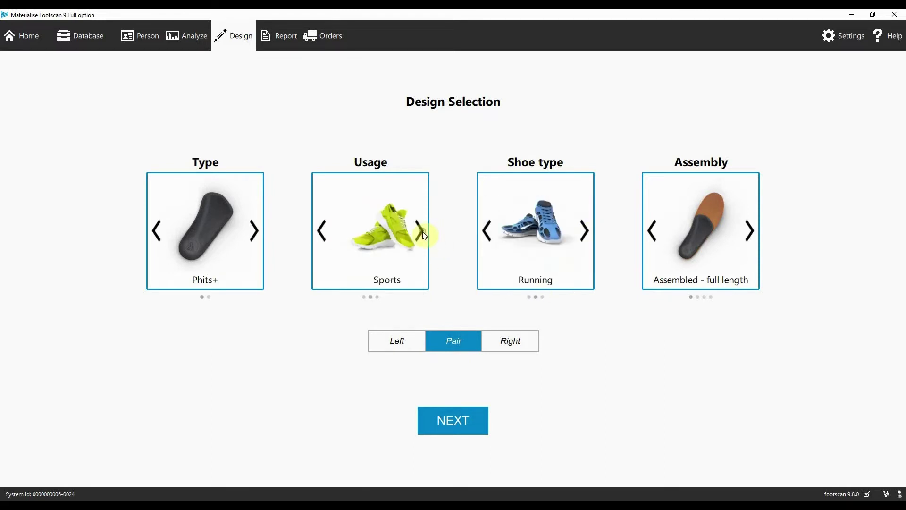
click(486, 231)
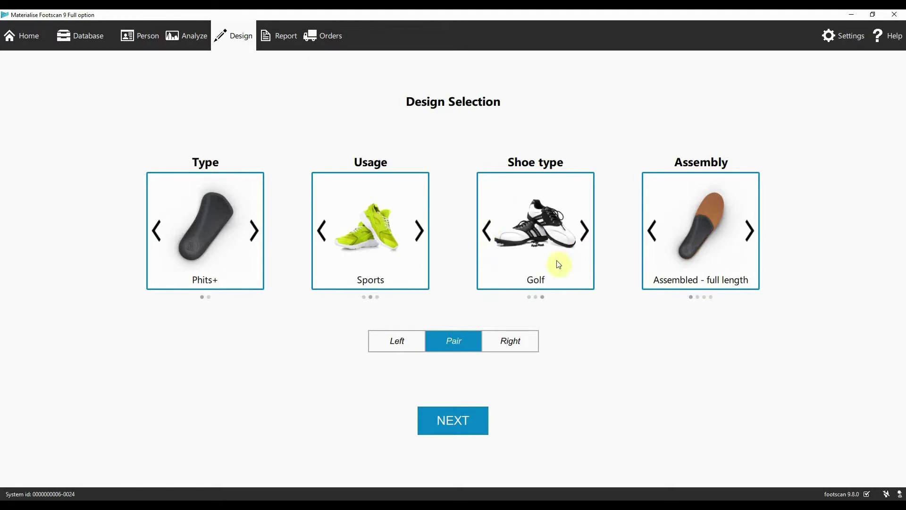
click(419, 230)
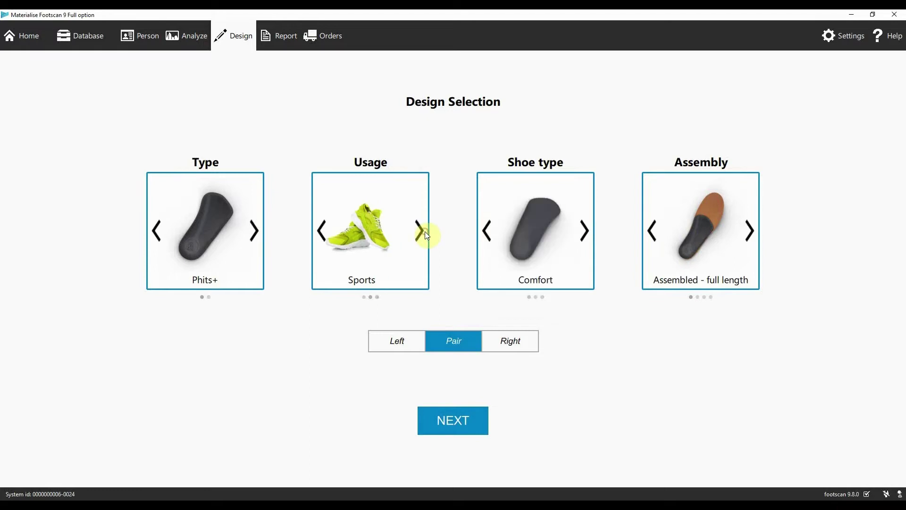
click(585, 234)
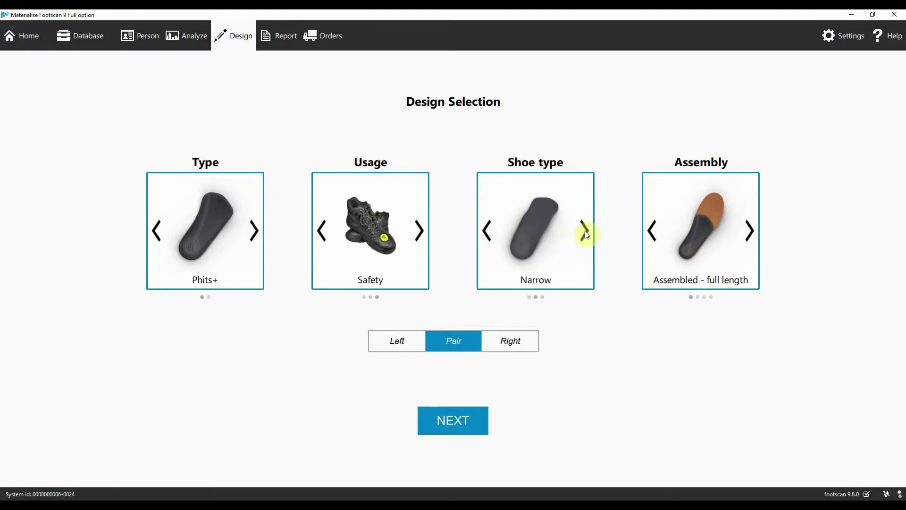
click(586, 232)
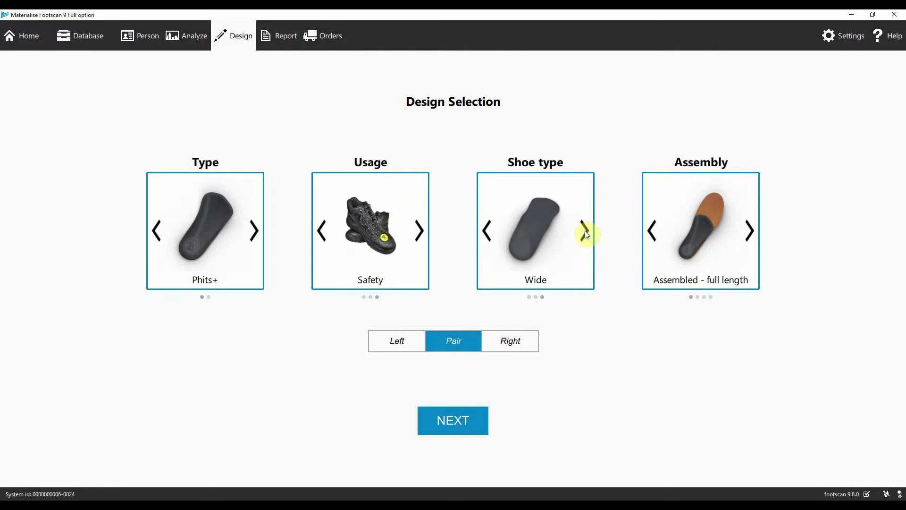
Change the insole assembly to No top layer
click(751, 231)
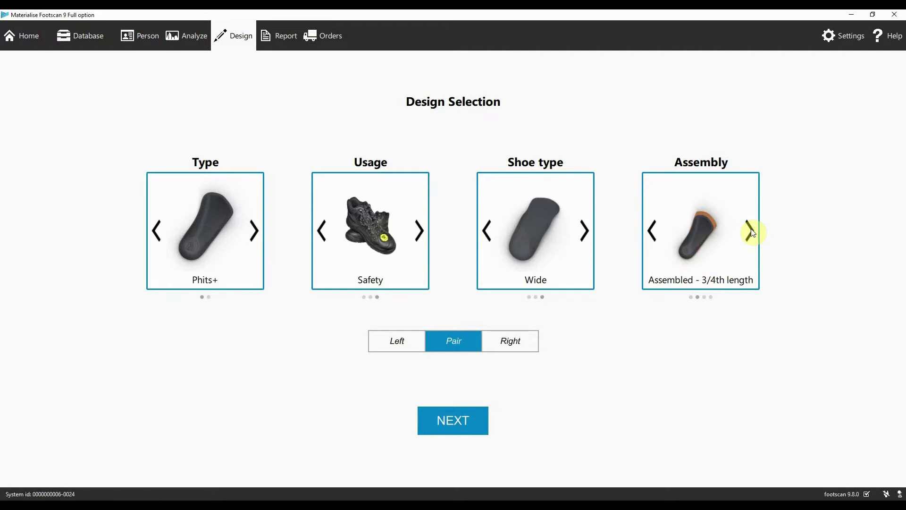
click(751, 231)
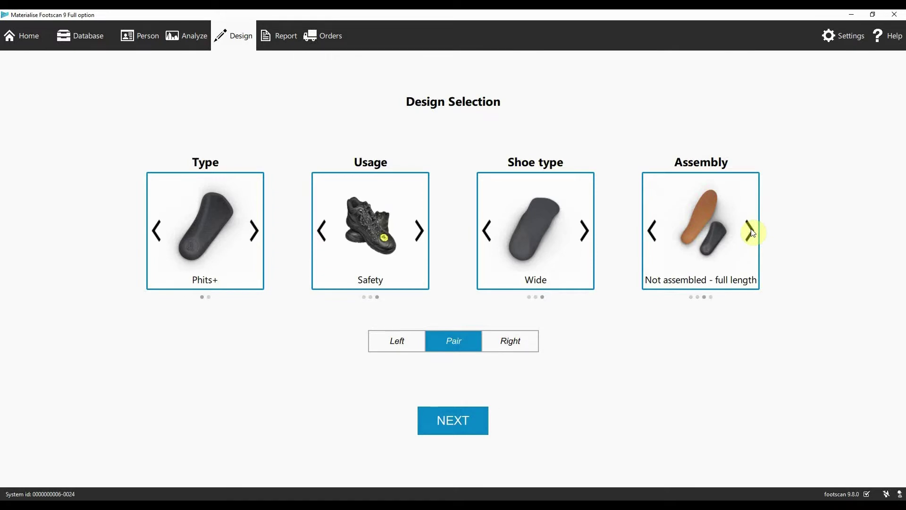
click(751, 231)
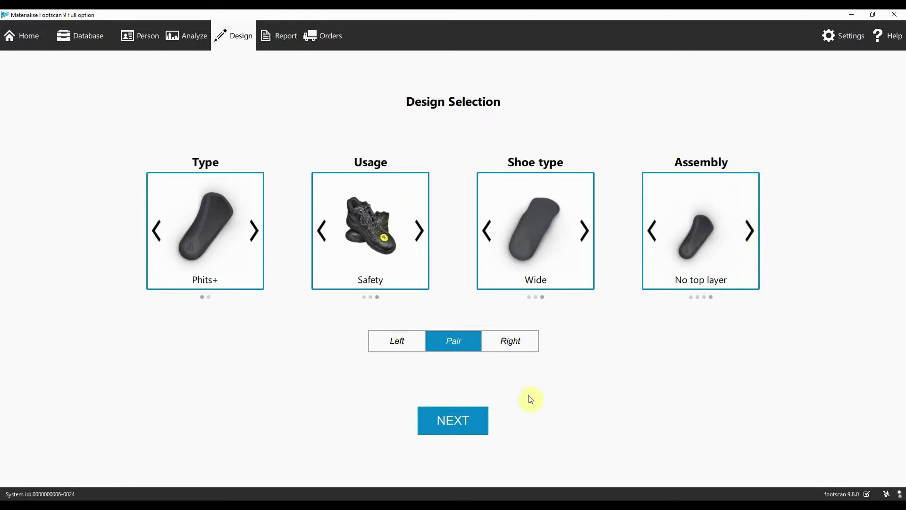
Keep both insoles selected as a pair and continue to the Design Wizard
click(452, 340)
click(385, 341)
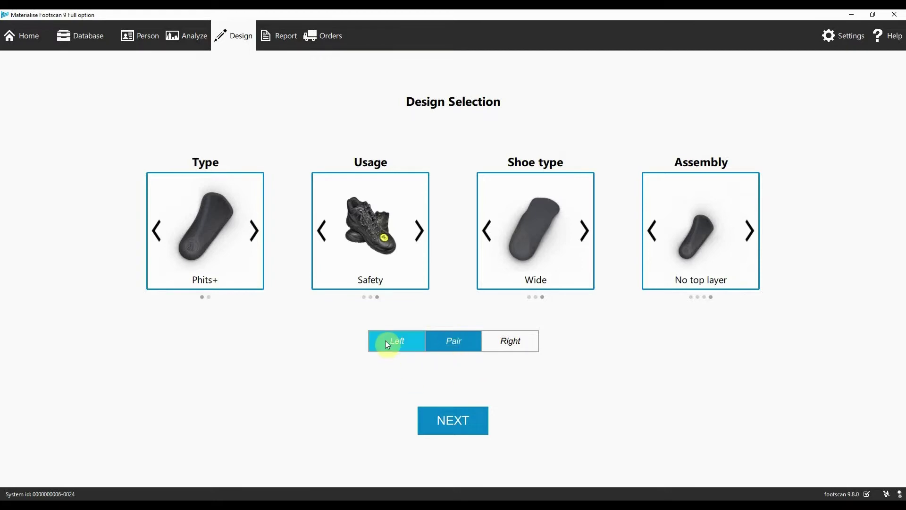
click(510, 344)
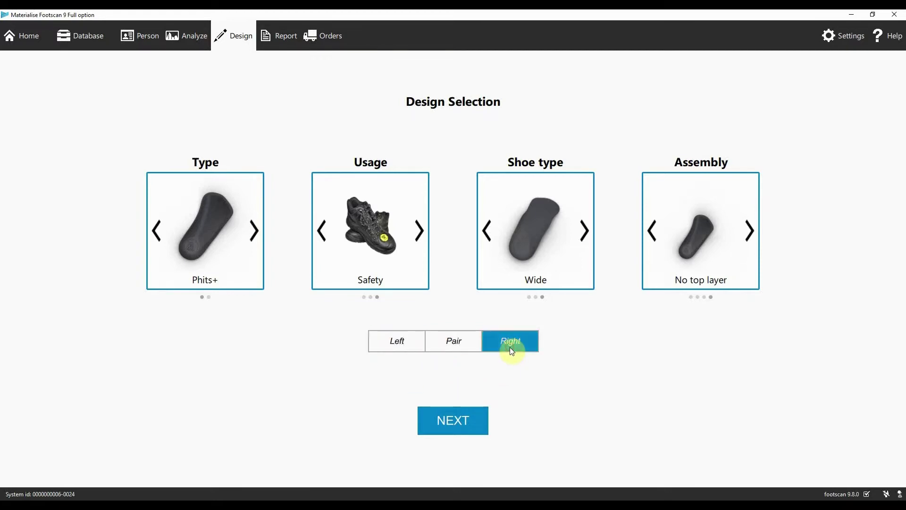
click(455, 344)
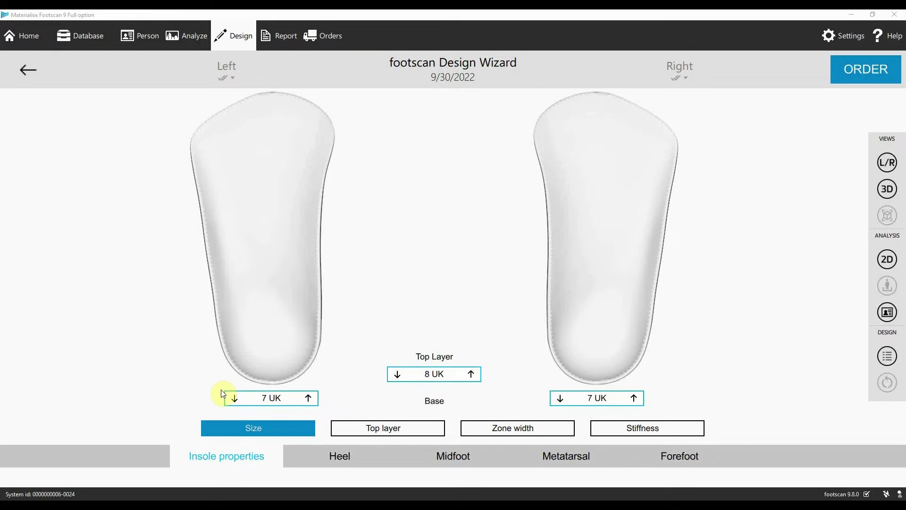
Raise the left insole to 8 UK, overlay the pressure heat maps, and show top layer settings
click(308, 399)
click(309, 399)
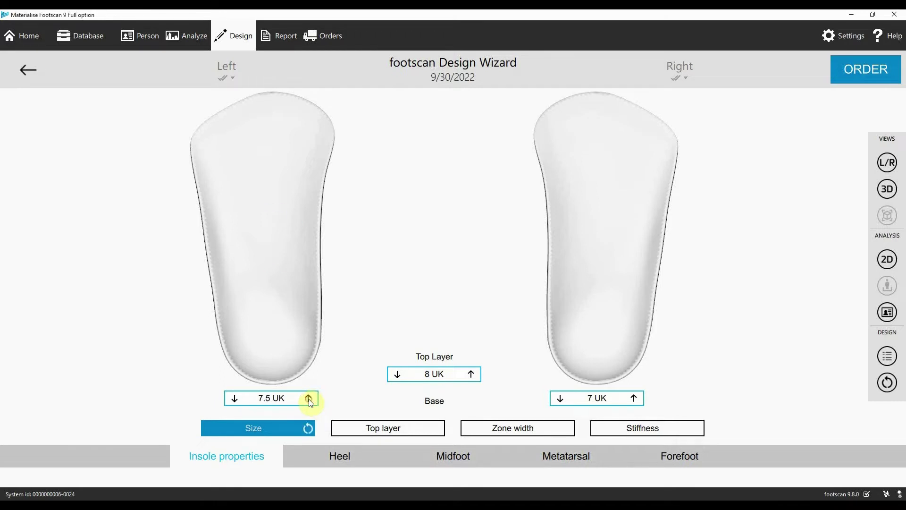
click(308, 400)
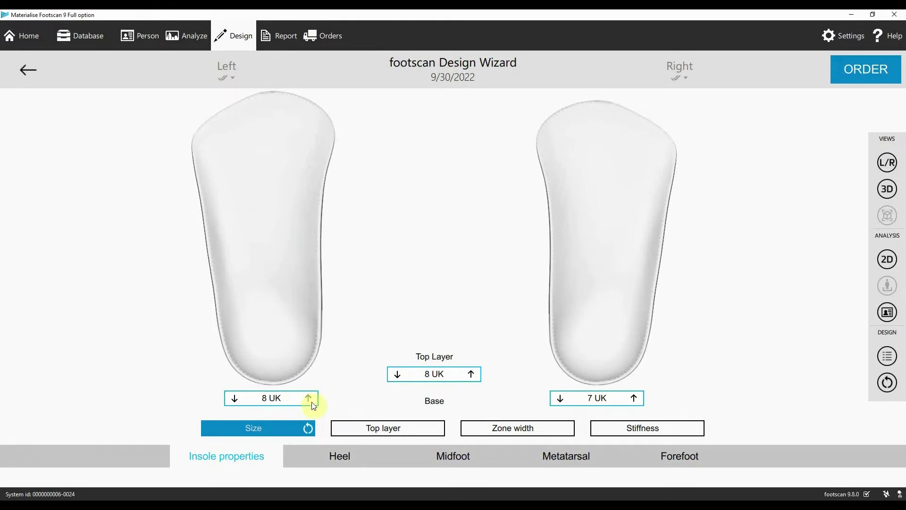
click(886, 259)
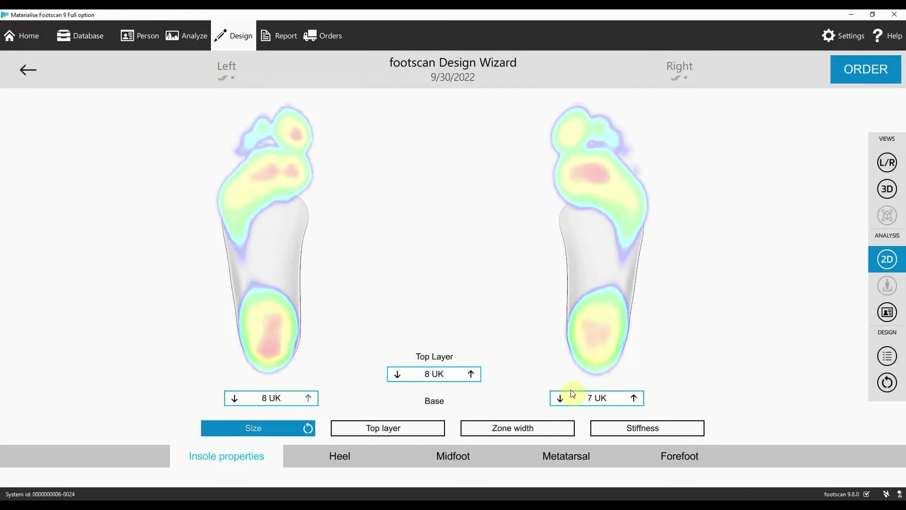
click(403, 428)
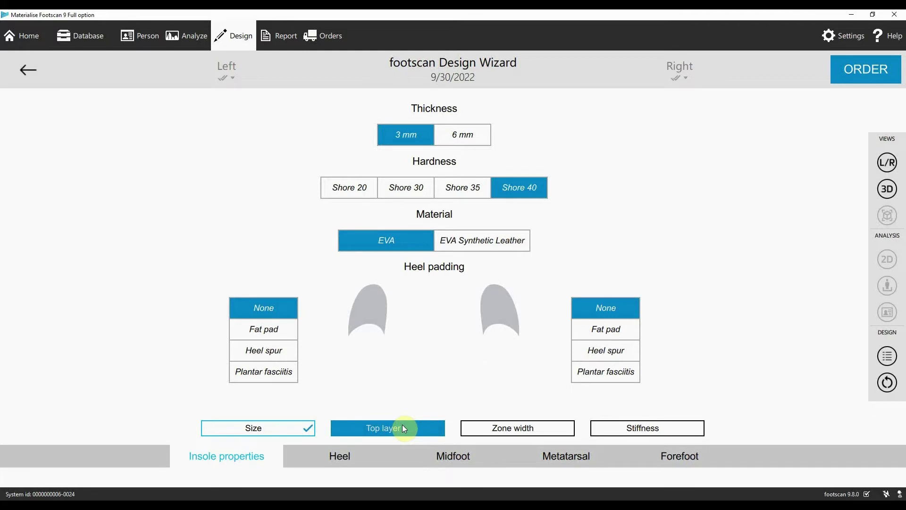
Set the top layer to 3 mm, Shore 40 and EVA Synthetic Leather material
click(475, 134)
click(427, 137)
click(357, 193)
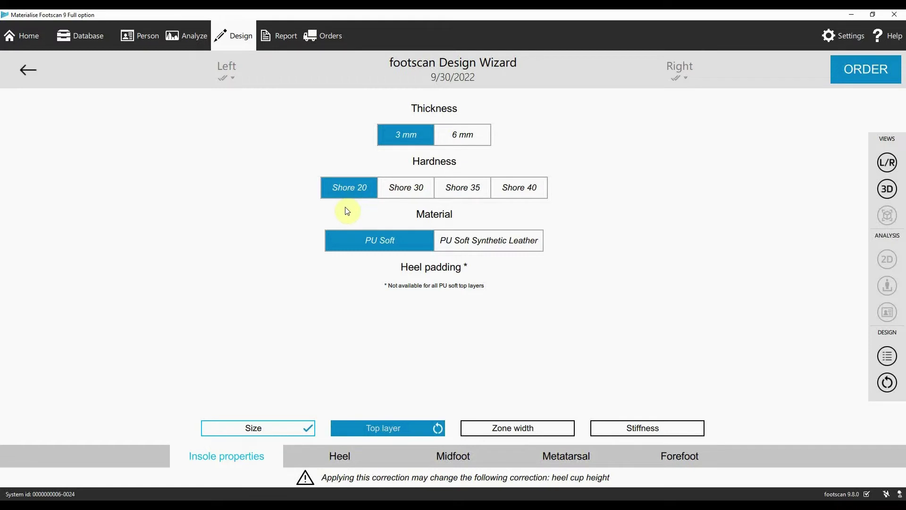
click(523, 193)
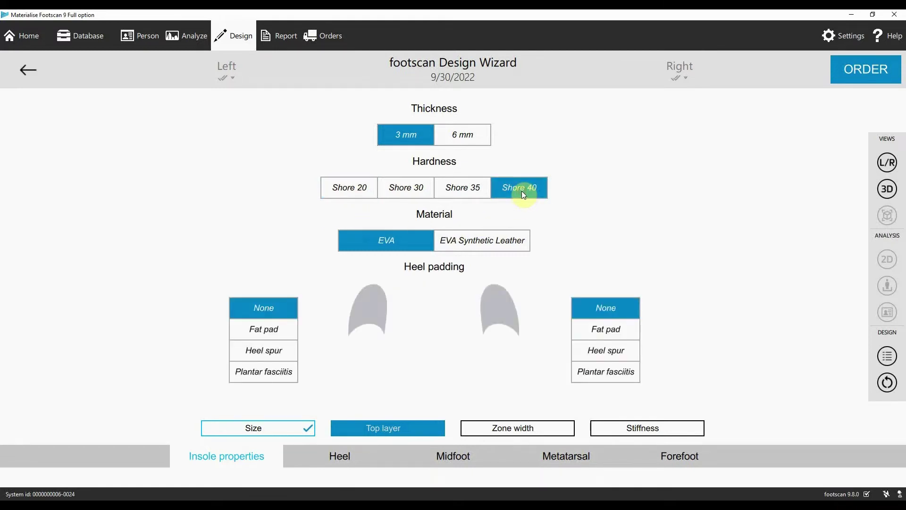
click(506, 241)
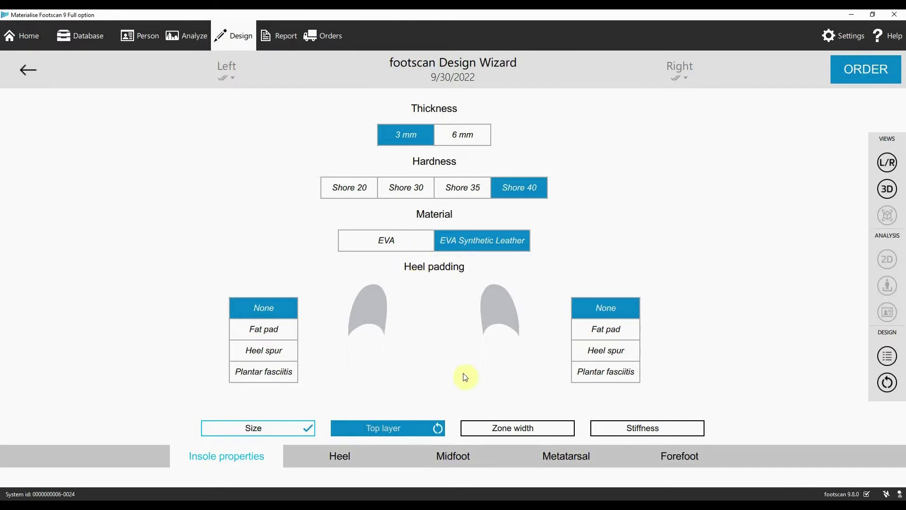
Choose Plantar fasciitis heel padding for the right insole, leaving the left at None
click(615, 329)
click(617, 349)
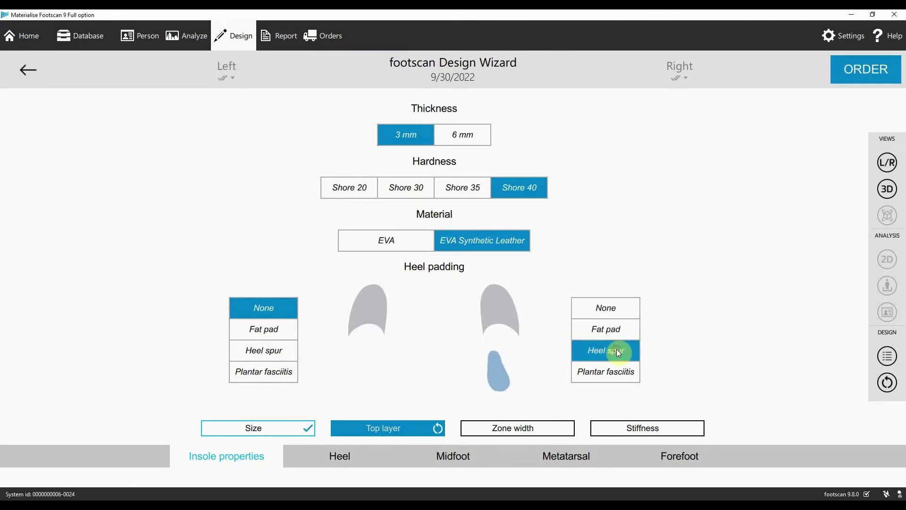
click(616, 368)
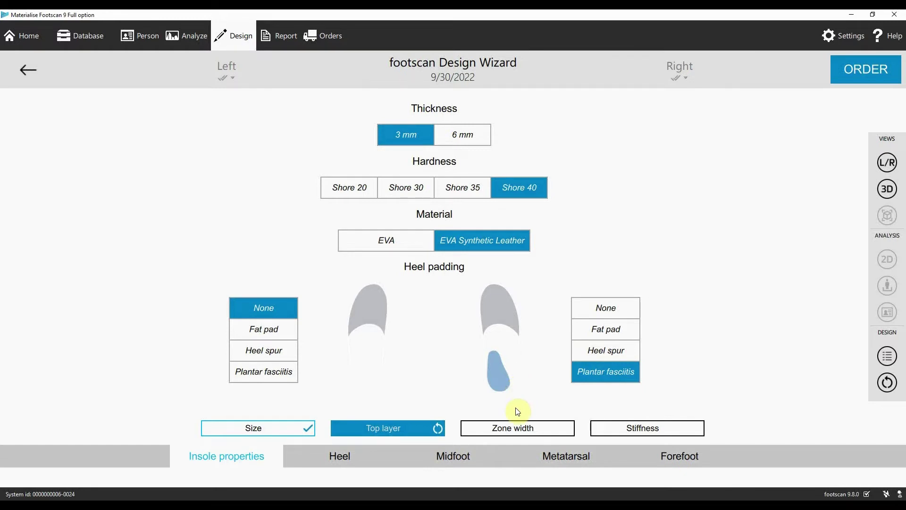
Set the left insole's upper zone width to 87.5 mm and middle zone to 67.8 mm
click(515, 427)
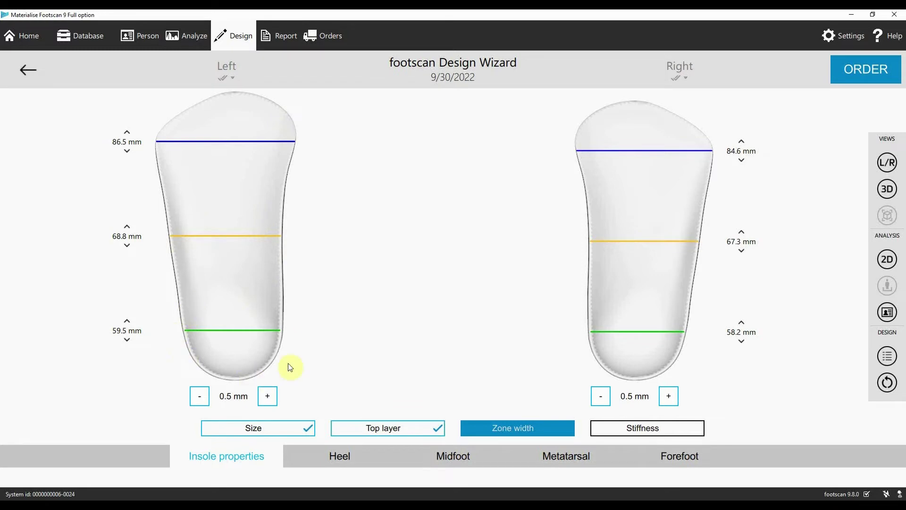
click(267, 398)
click(267, 396)
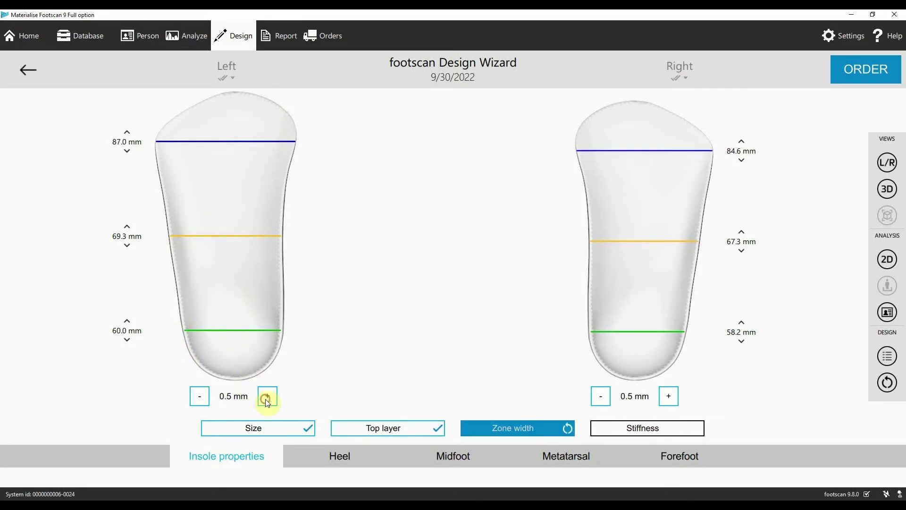
click(198, 397)
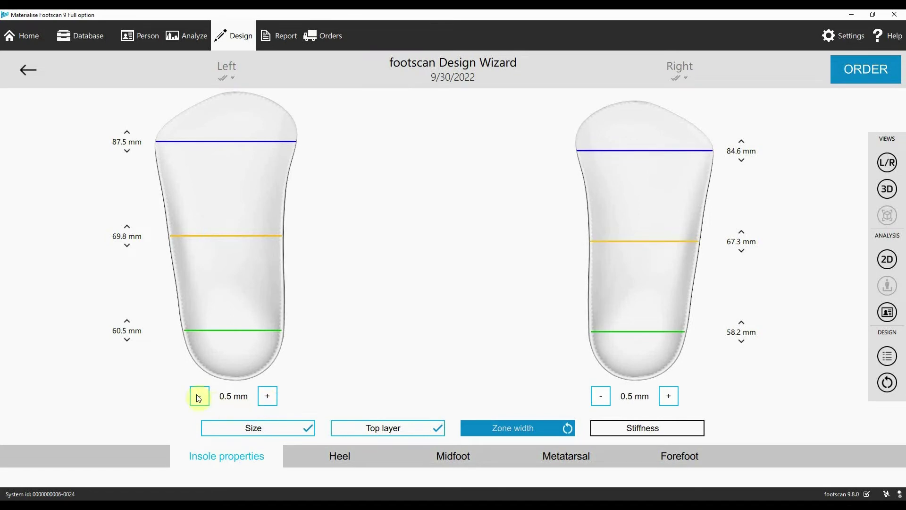
click(198, 397)
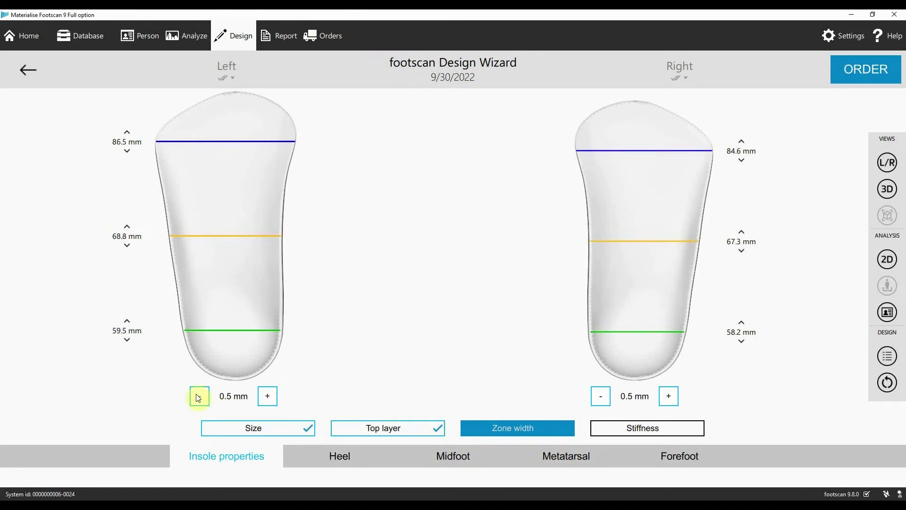
click(126, 132)
click(127, 132)
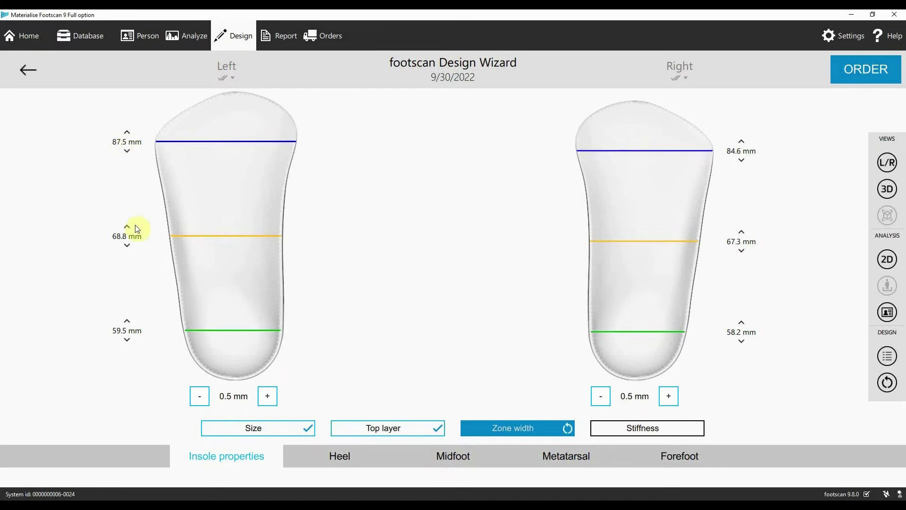
click(127, 245)
click(126, 245)
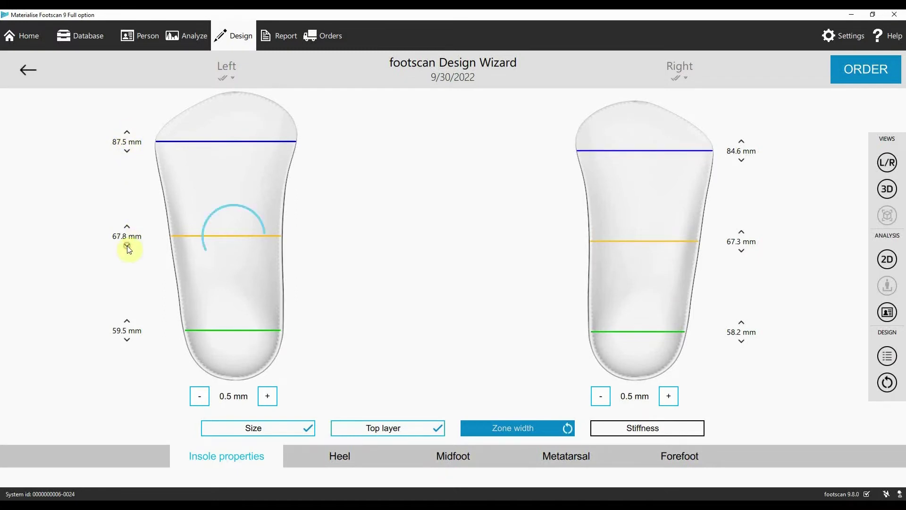
Overlay the pressure heatmaps, widen the right upper zone slightly, and display stiffness zones
click(887, 263)
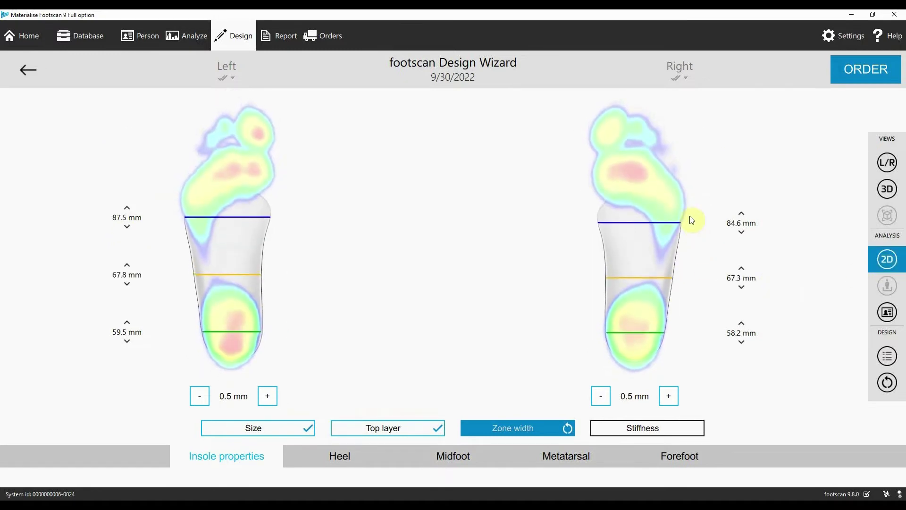
click(741, 213)
click(663, 428)
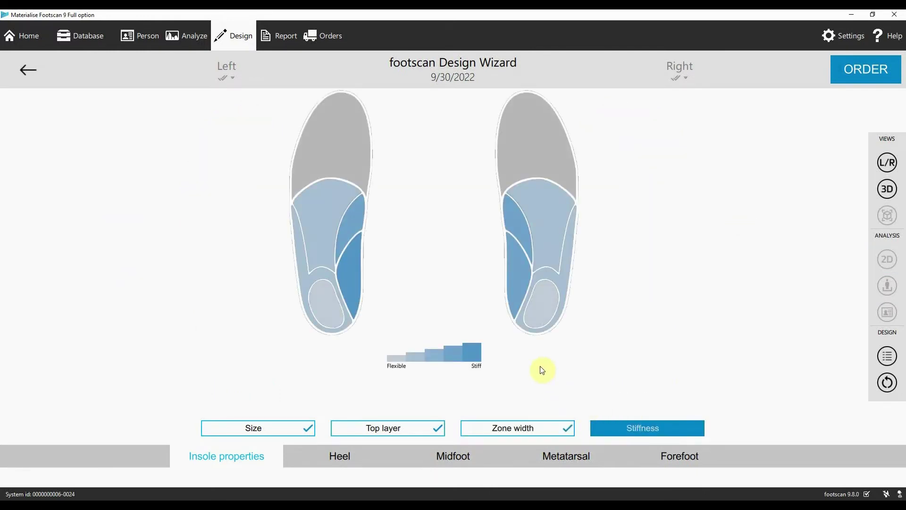
click(518, 218)
click(519, 237)
click(520, 236)
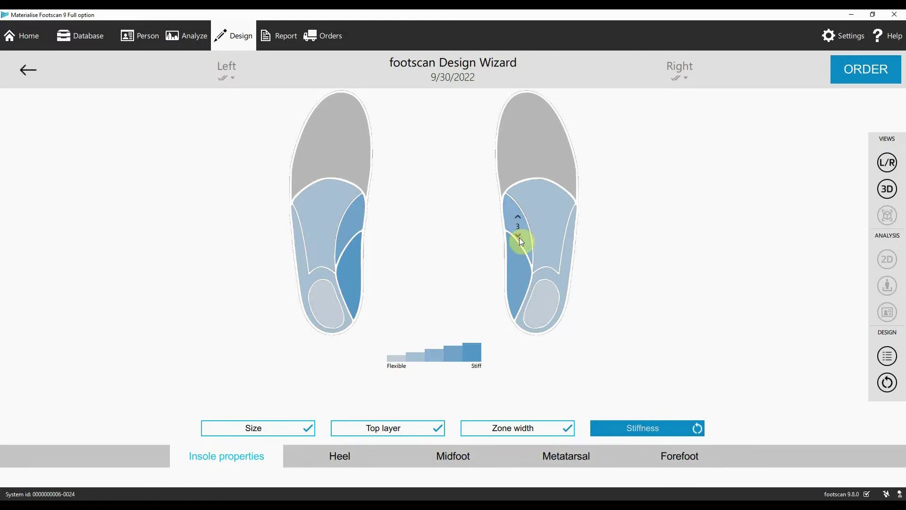
click(701, 428)
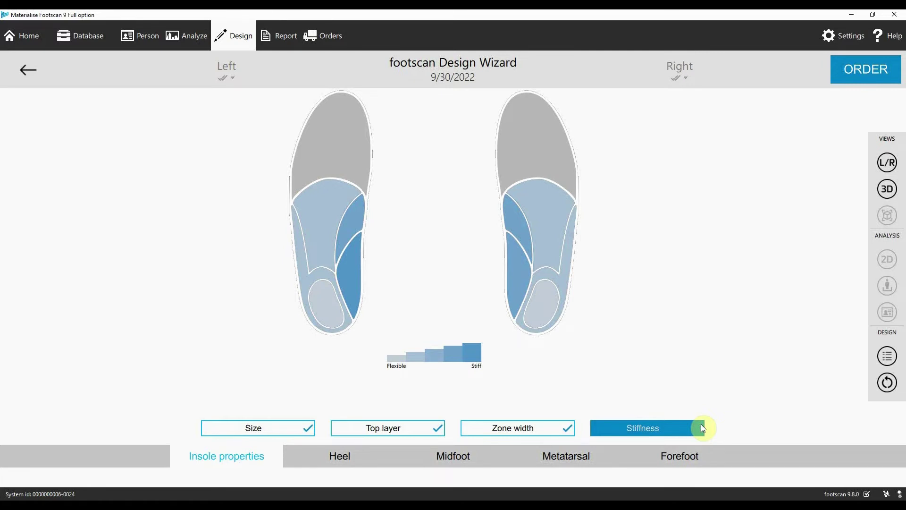
click(702, 428)
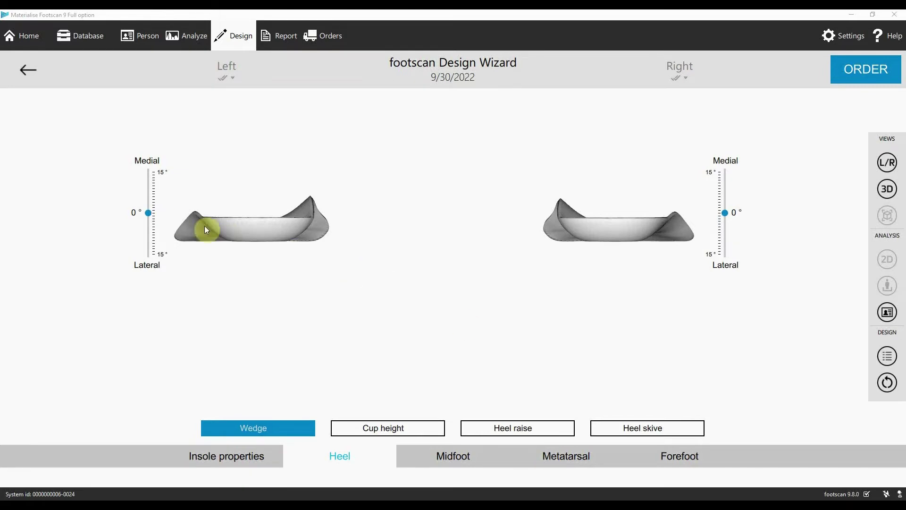
Try a 13° wedge on the left heel, then move to the heel cup height settings
mouse_move(149, 214)
mouse_down()
mouse_move(154, 177)
mouse_move(153, 252)
mouse_move(152, 213)
mouse_up()
click(409, 429)
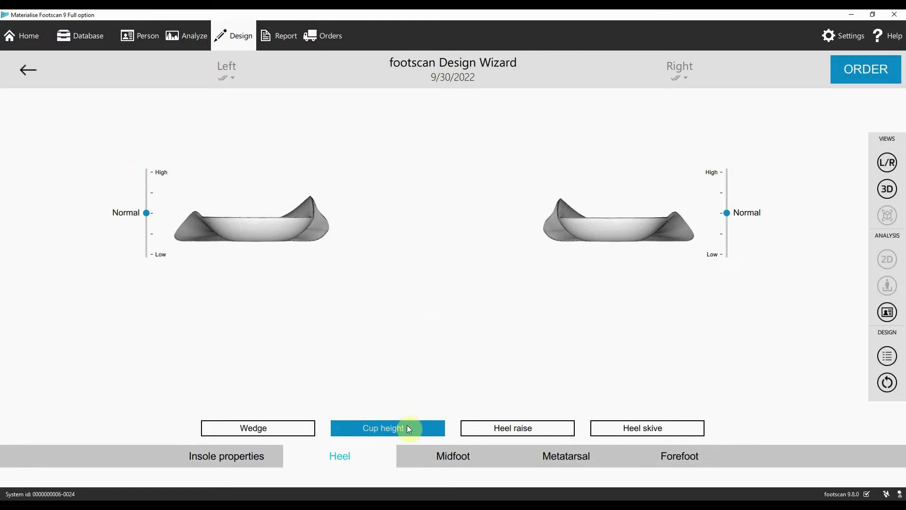
Set the left heel cup height to High, keeping the right at Normal
click(146, 255)
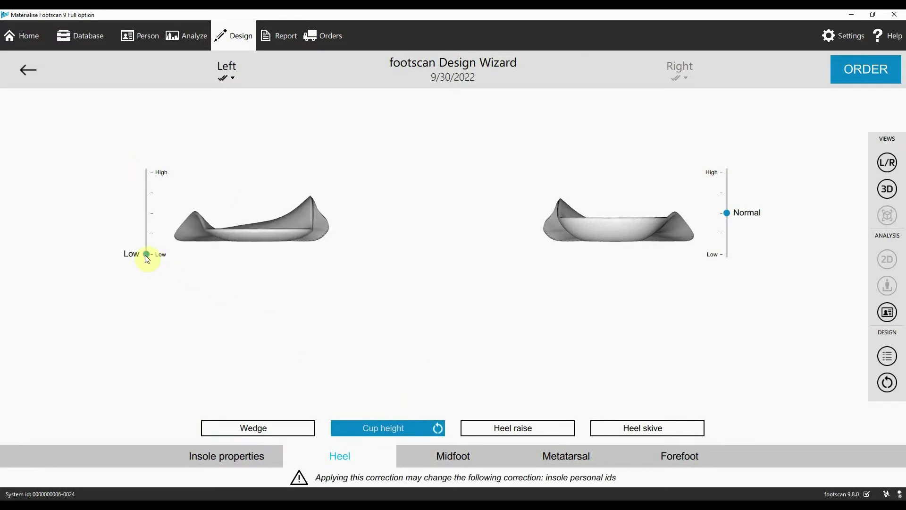
click(146, 174)
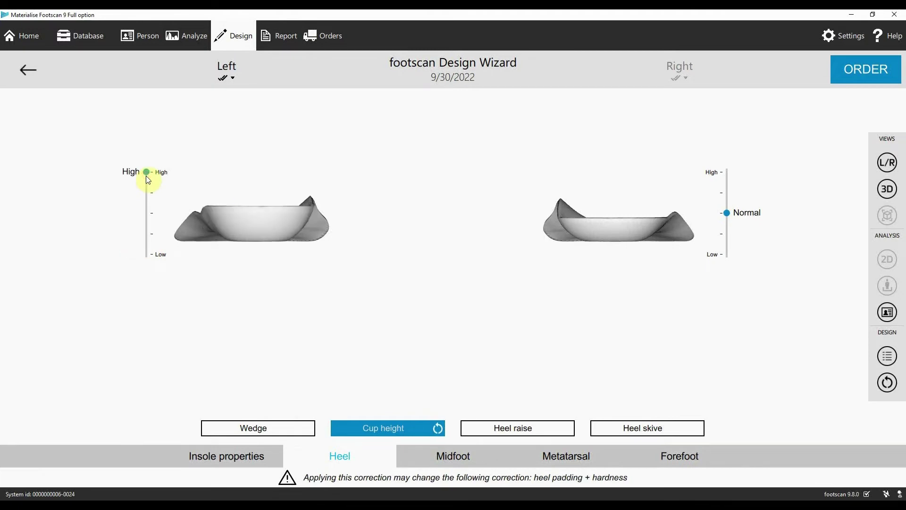
click(144, 213)
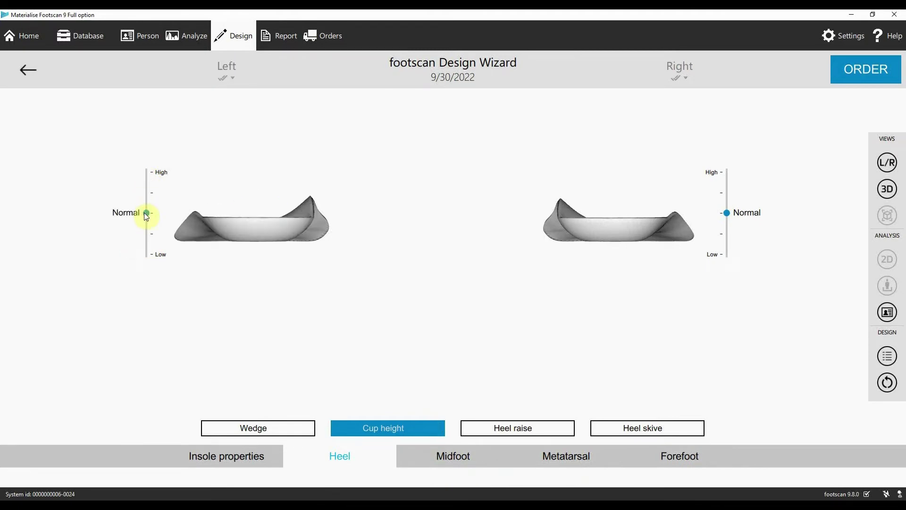
click(145, 174)
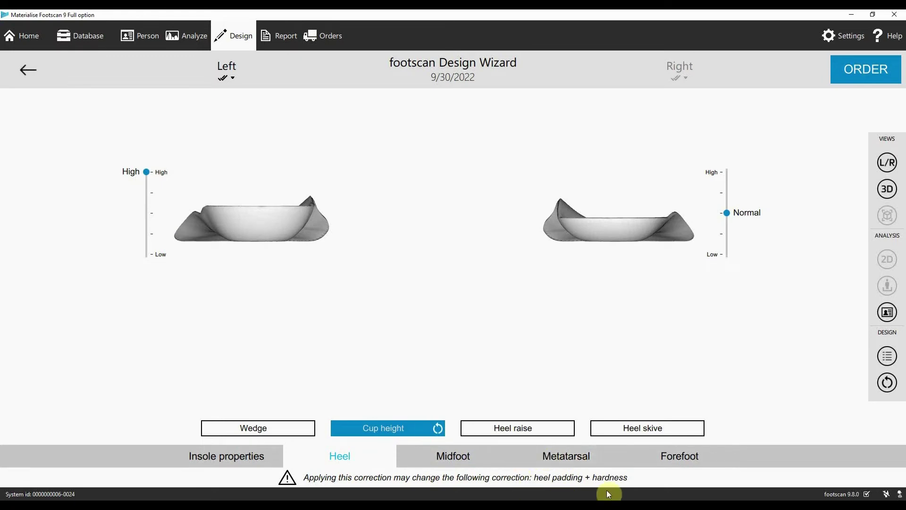
click(486, 431)
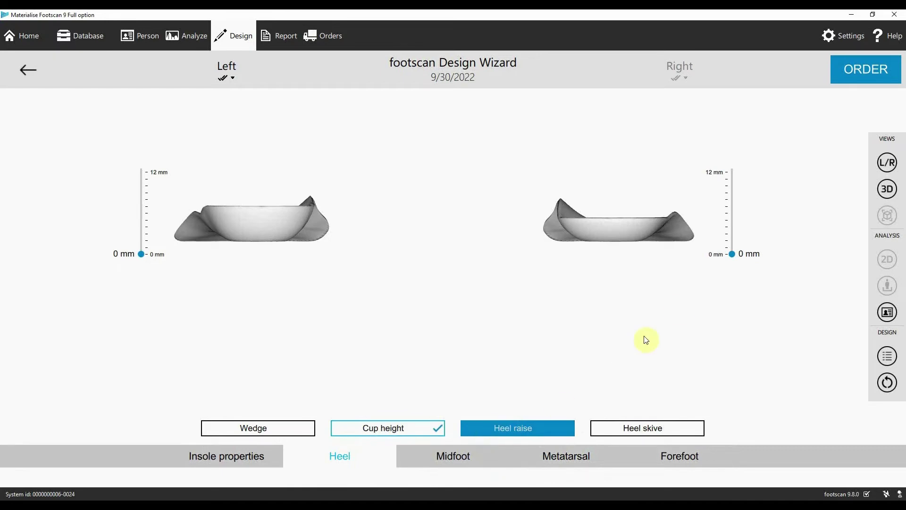
Trial a 7 mm right heel raise, reset it to 0 mm, and bring up heel skive options
click(733, 254)
drag(733, 254, 731, 166)
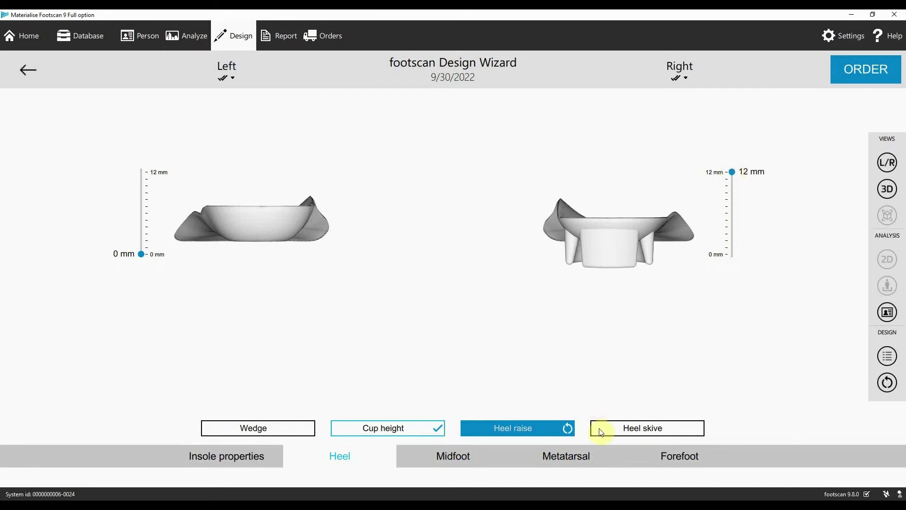
click(570, 428)
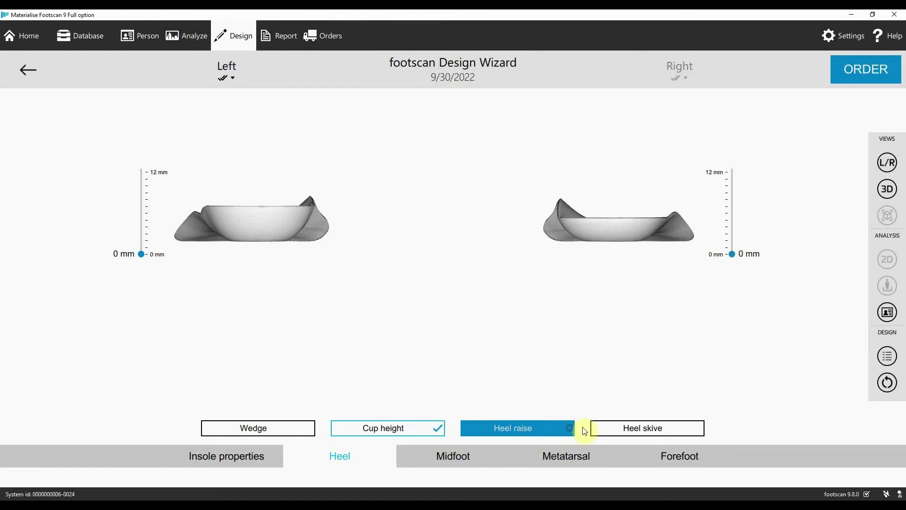
click(617, 427)
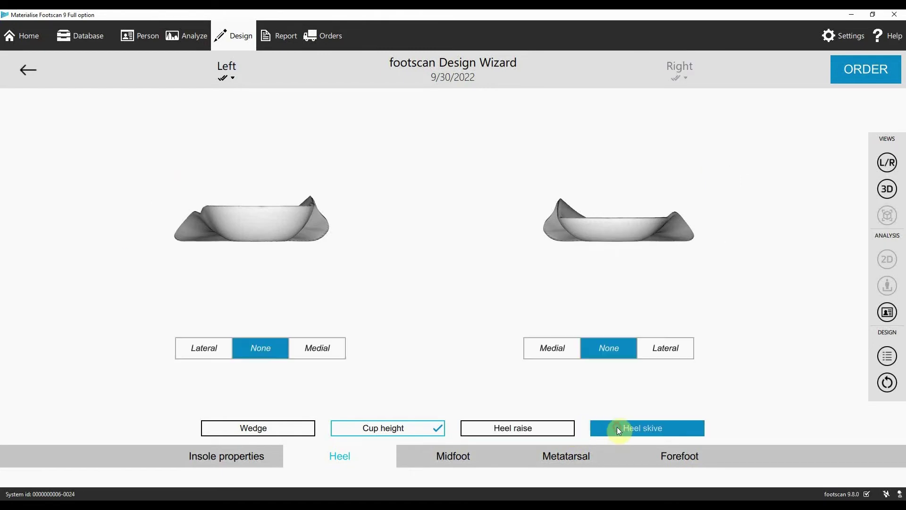
Set a 6 mm lateral skive on the right heel, leaving the left none, then proceed to midfoot
click(560, 349)
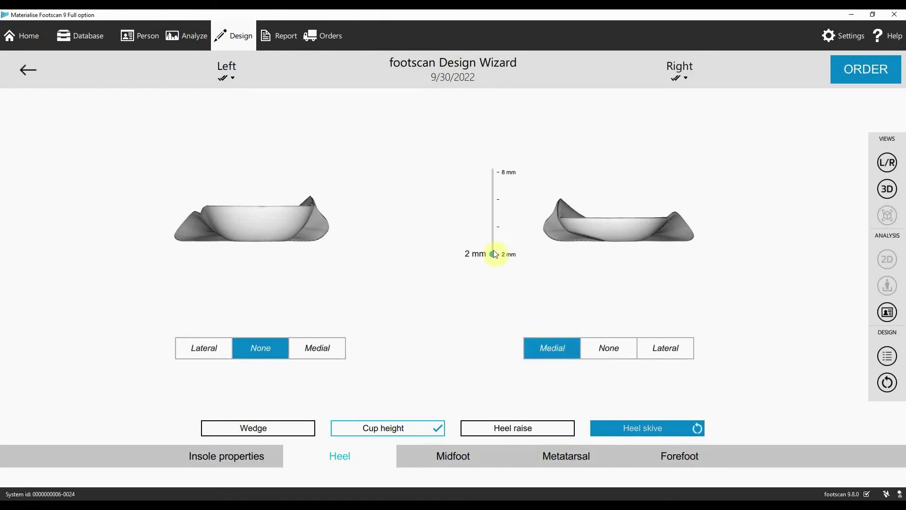
click(492, 170)
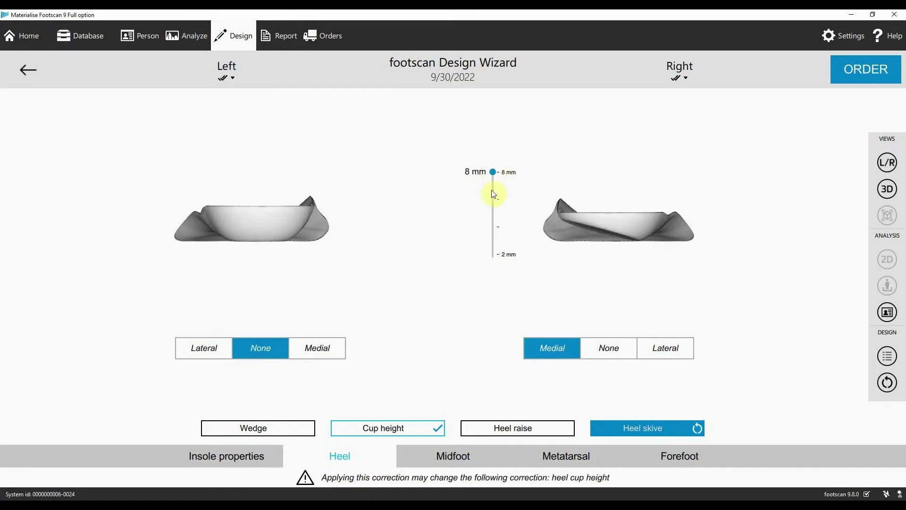
click(664, 348)
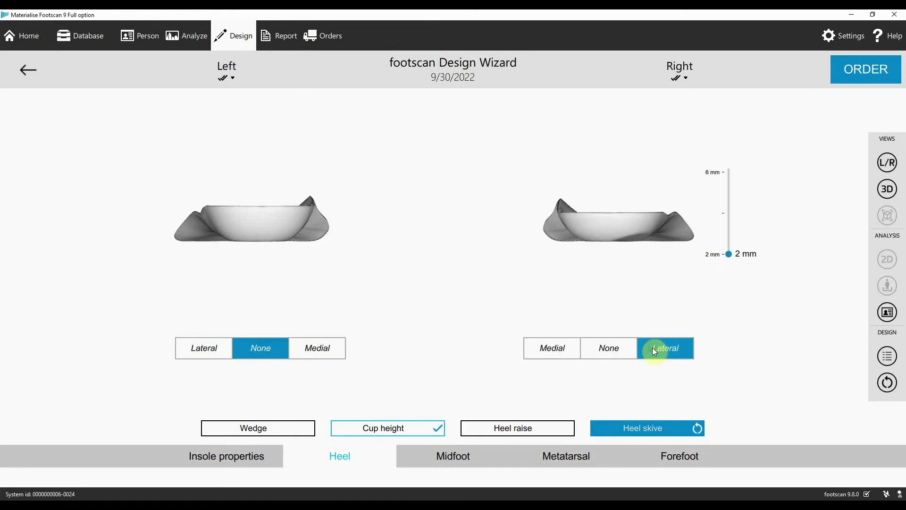
click(729, 175)
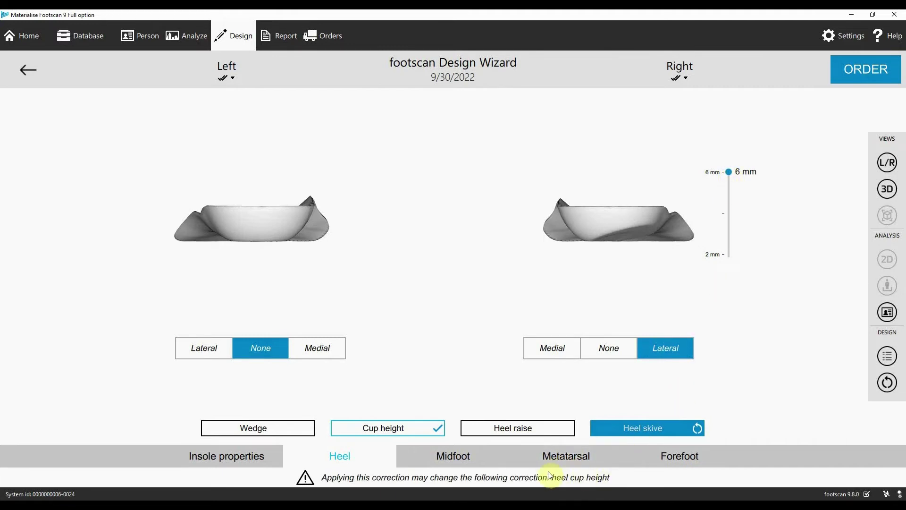
click(452, 451)
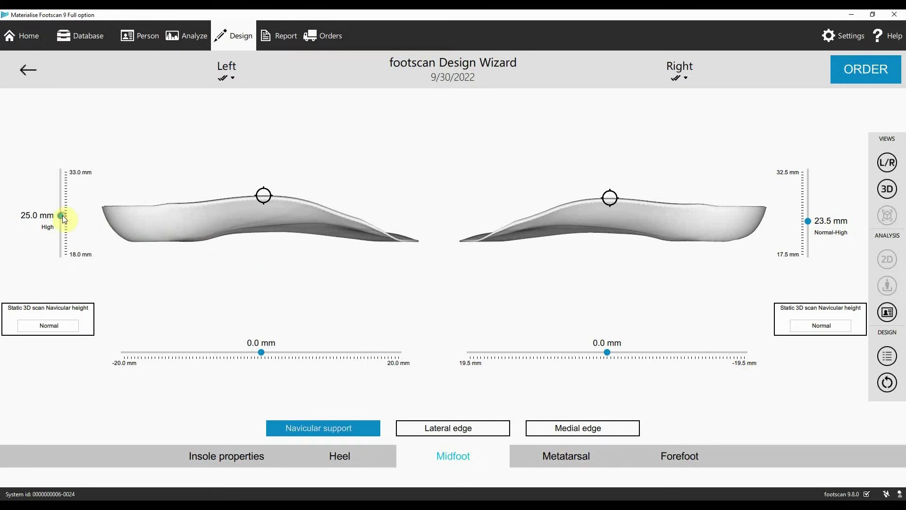
Raise the left navicular support to 22.5 mm, shift it 1.0 mm, and reposition it on the arch
drag(63, 217, 64, 200)
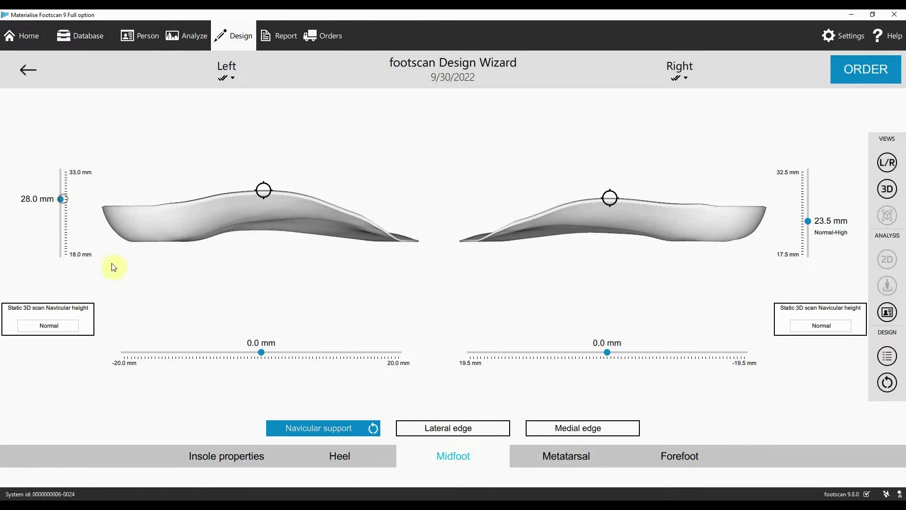
drag(272, 352, 285, 352)
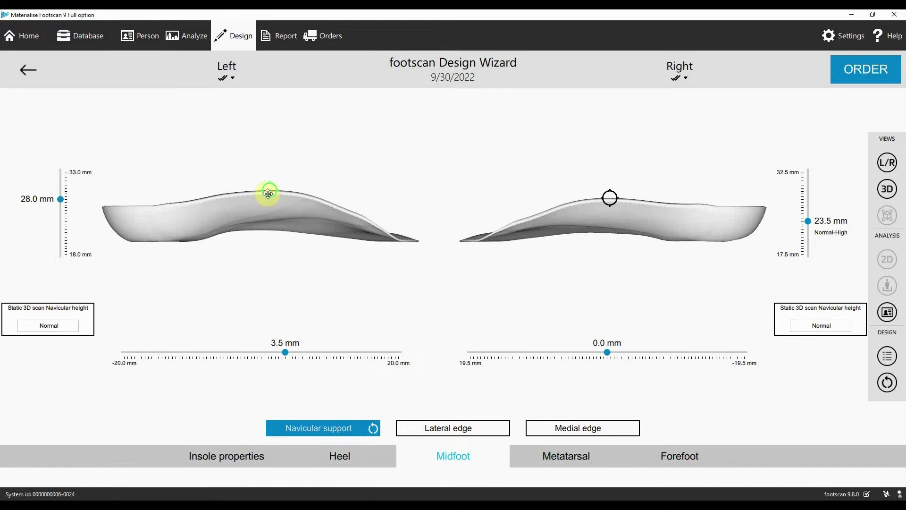
drag(268, 194, 266, 201)
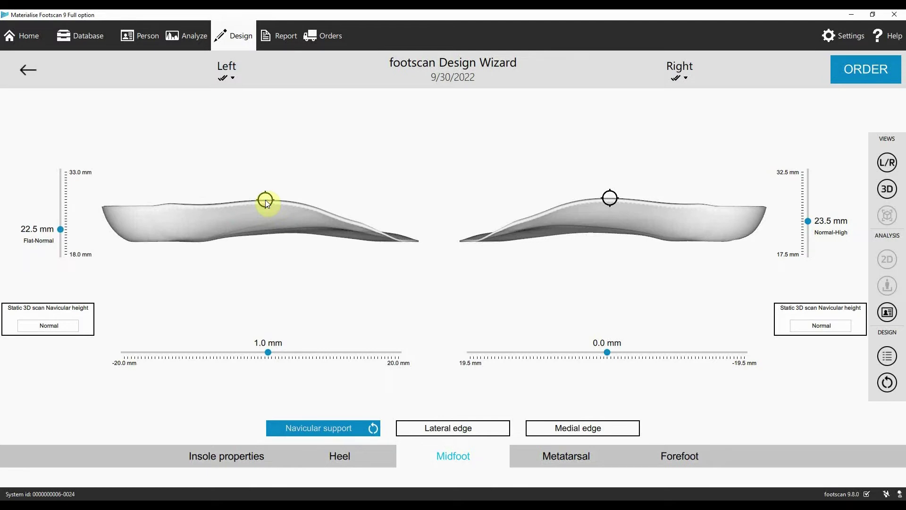
click(408, 428)
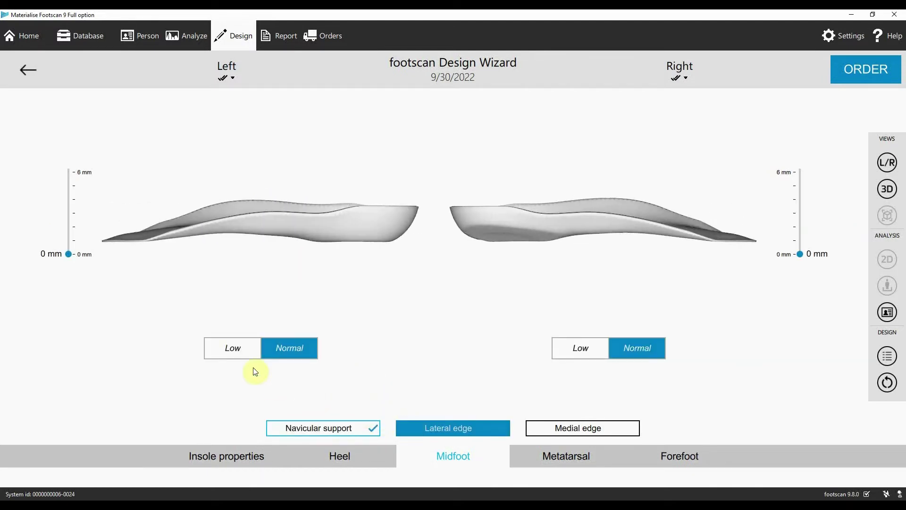
Set the left lateral edge and the right medial edge corrections both to 6 mm
click(240, 352)
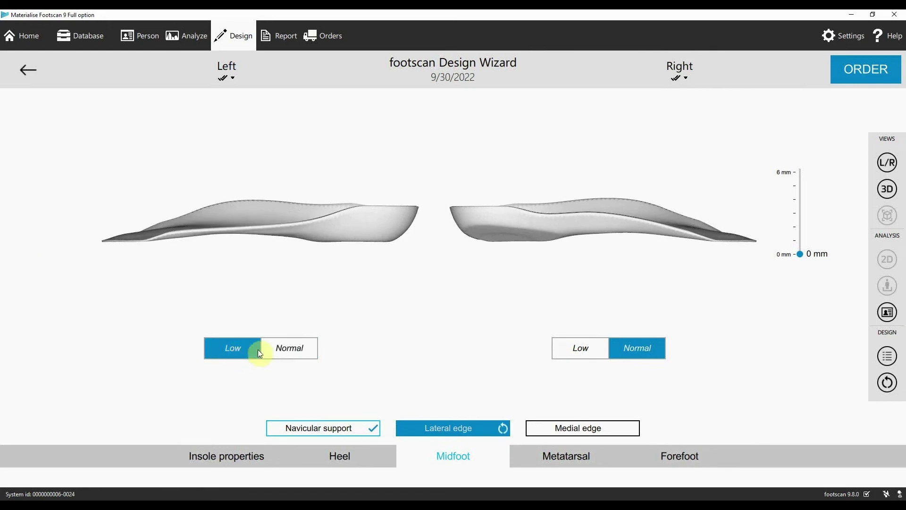
click(296, 349)
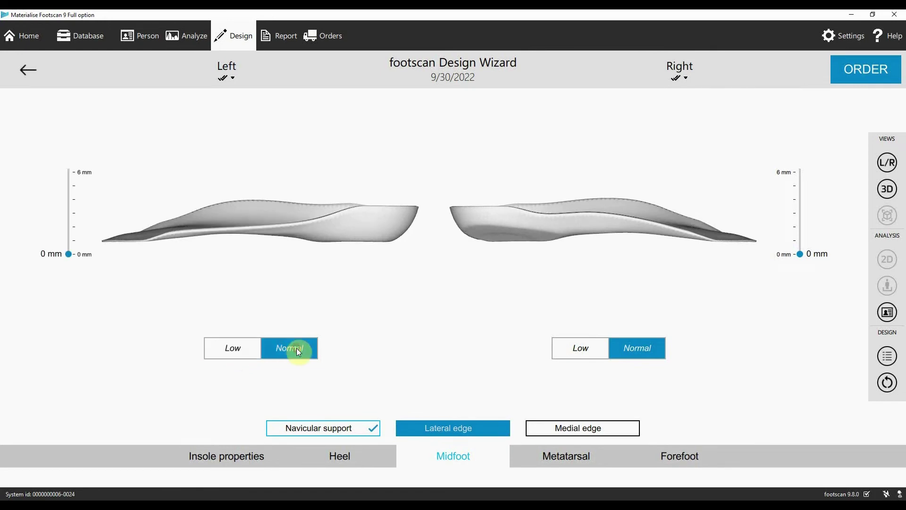
click(70, 175)
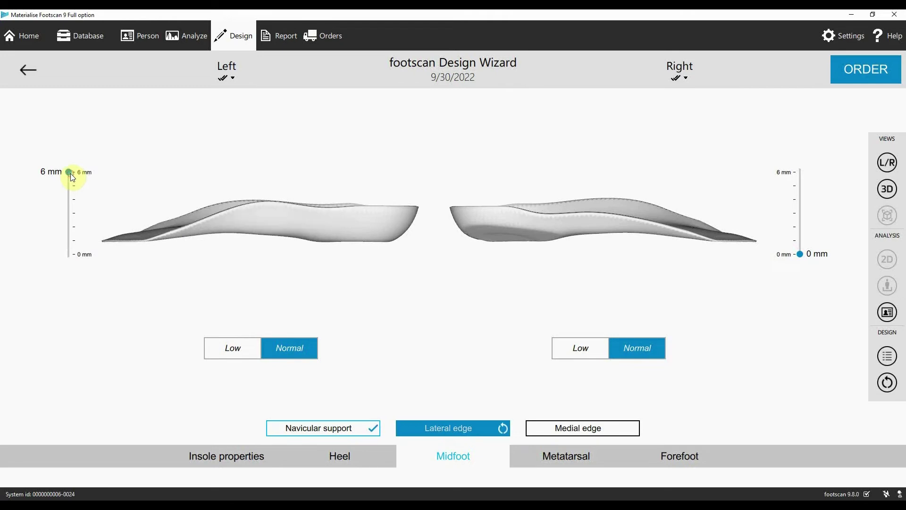
click(574, 429)
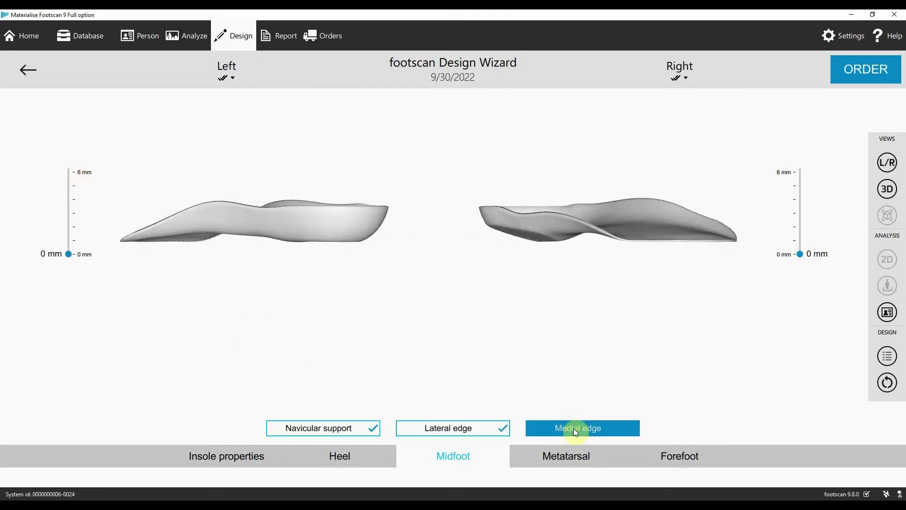
click(802, 172)
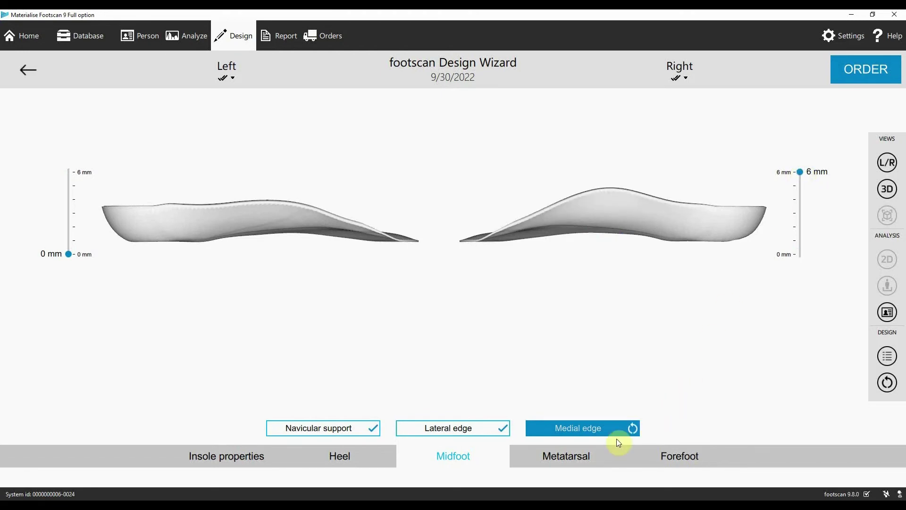
click(588, 452)
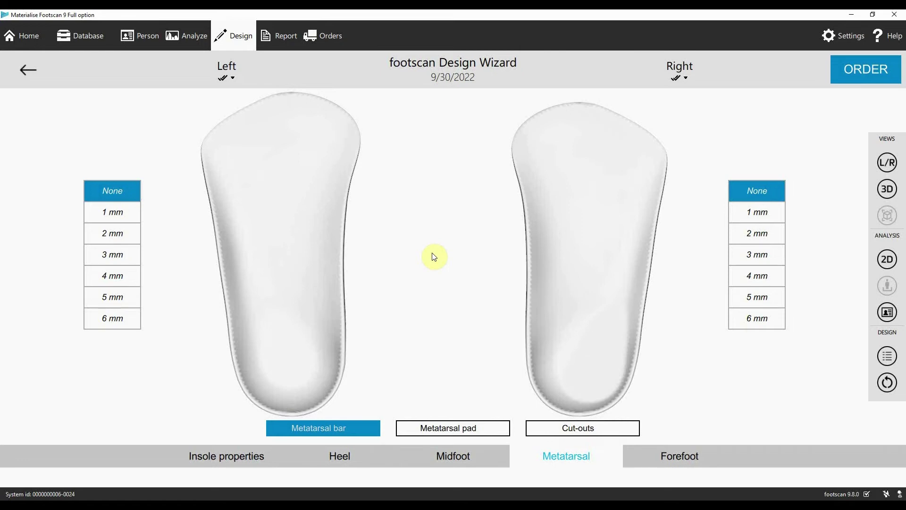
Set the left metatarsal bar to 3 mm after trying 6 mm and 2 mm
click(130, 319)
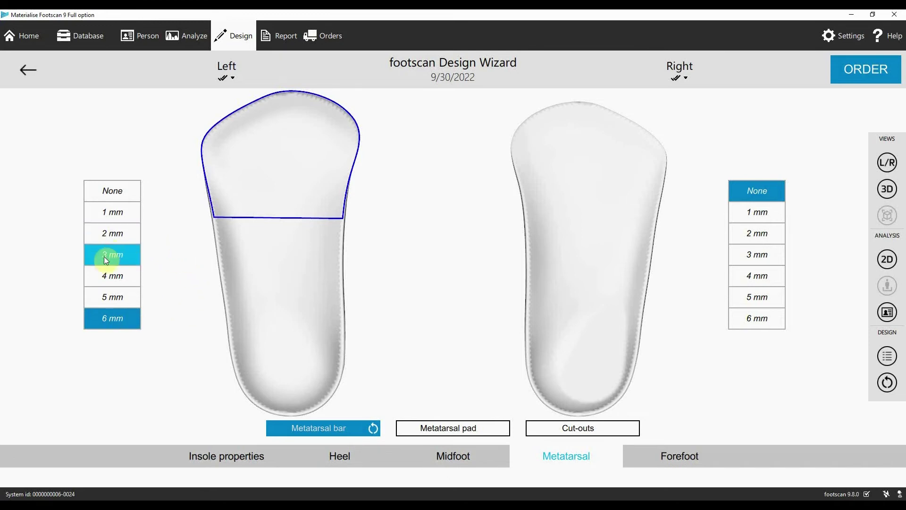
click(107, 239)
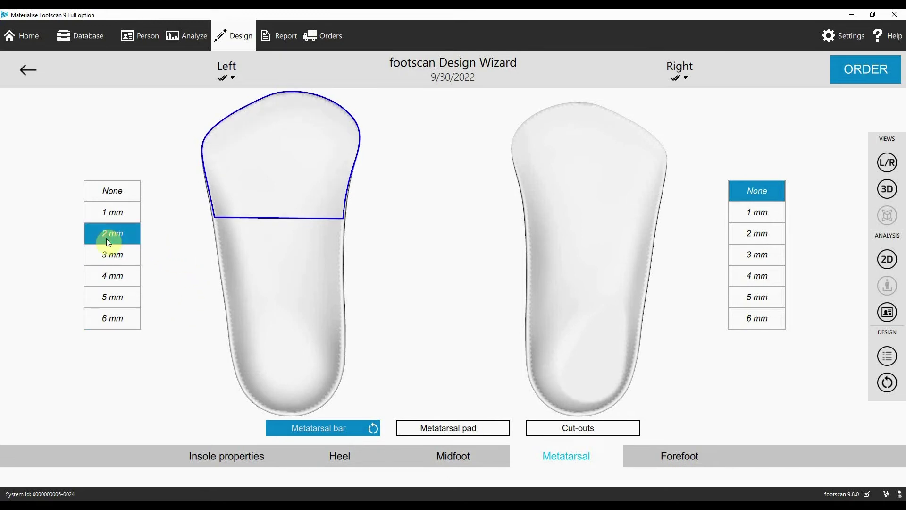
click(105, 253)
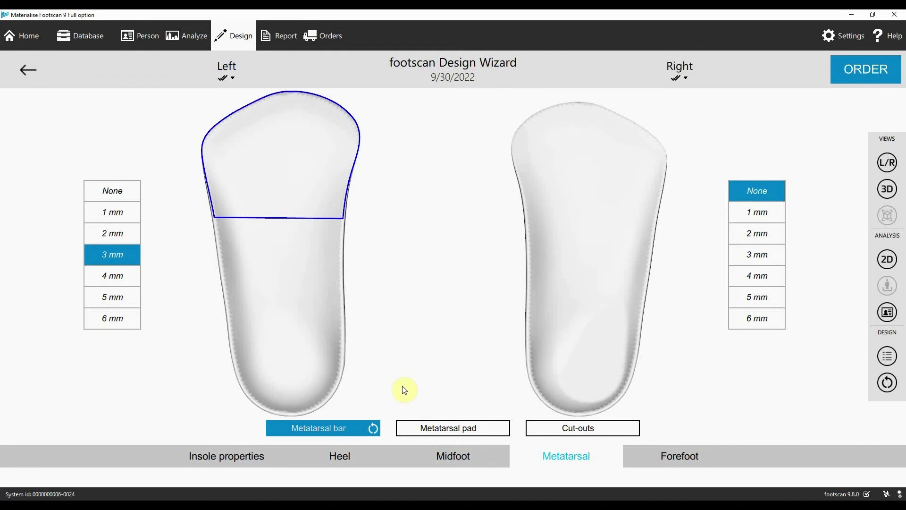
click(423, 428)
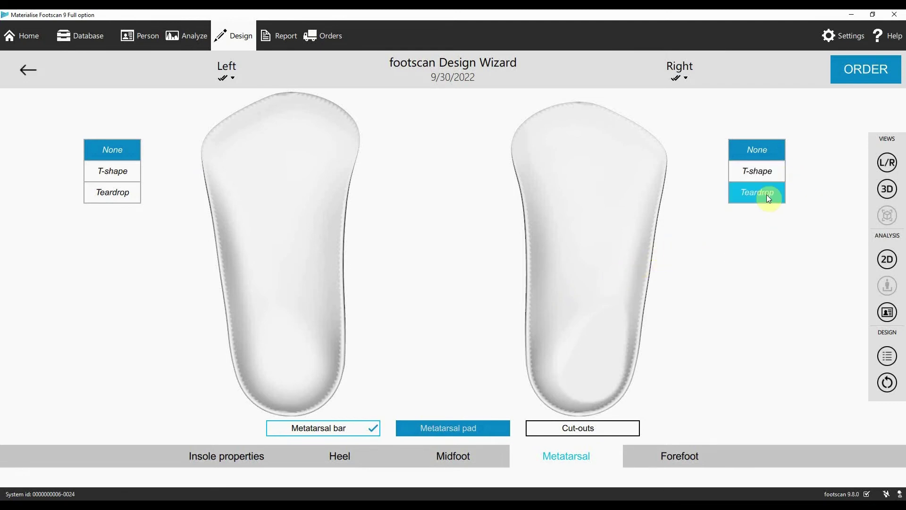
Add a 2 mm T-shape pad to the right insole, nudge it right and down, and overlay pressure
click(778, 171)
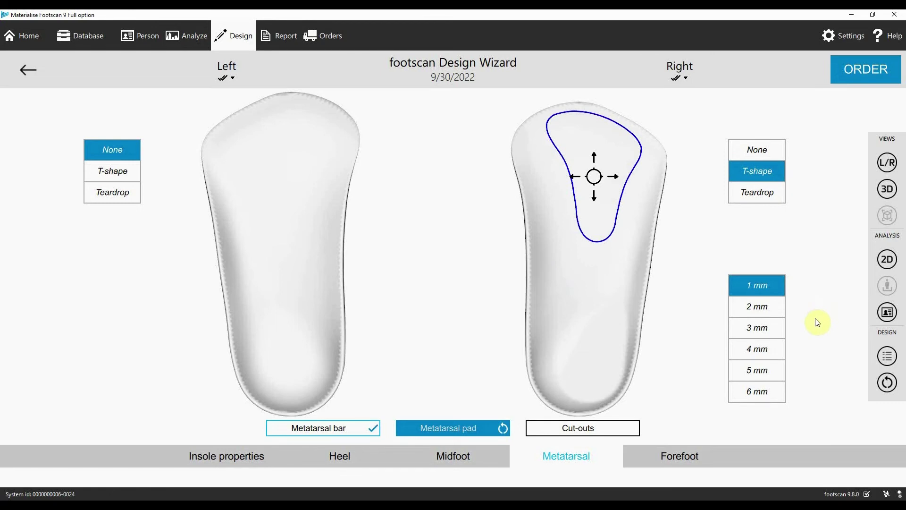
click(775, 311)
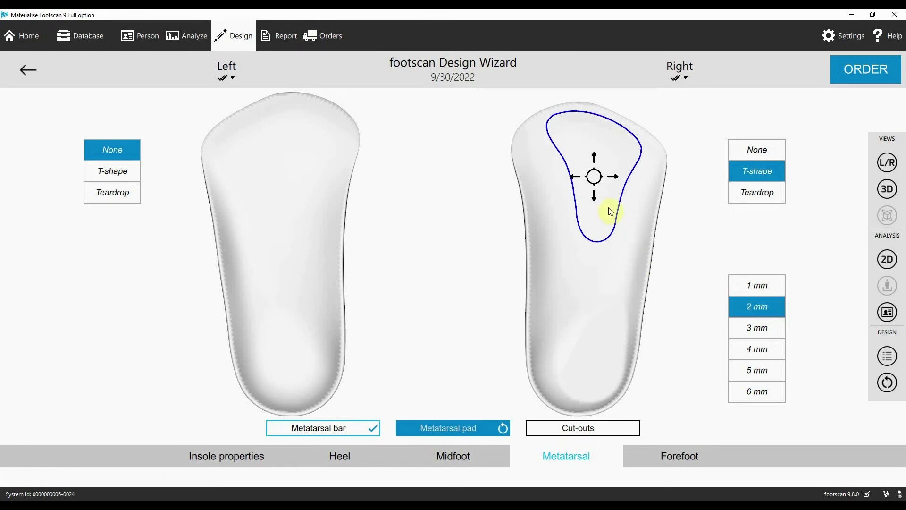
click(613, 177)
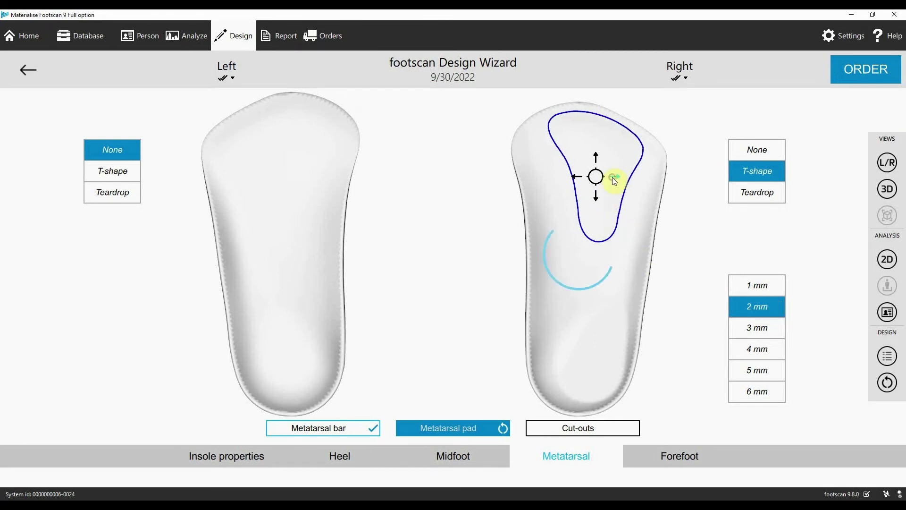
click(597, 196)
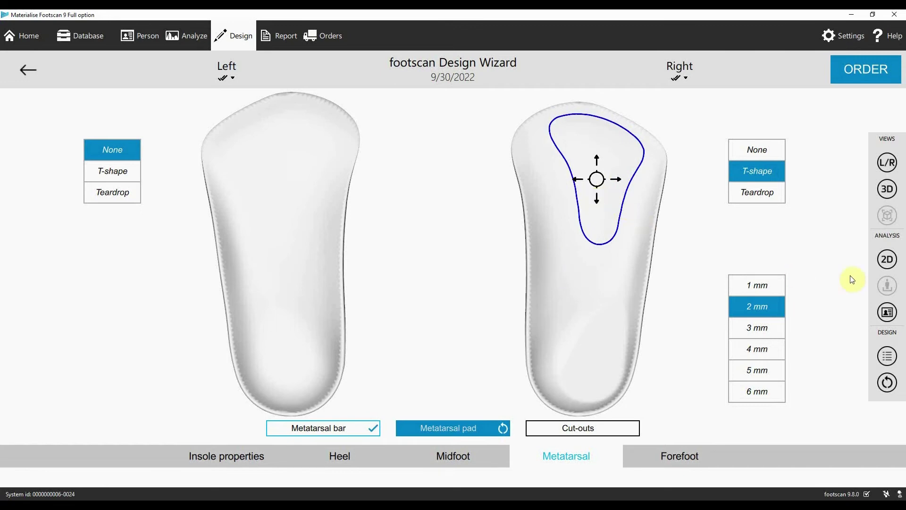
click(887, 260)
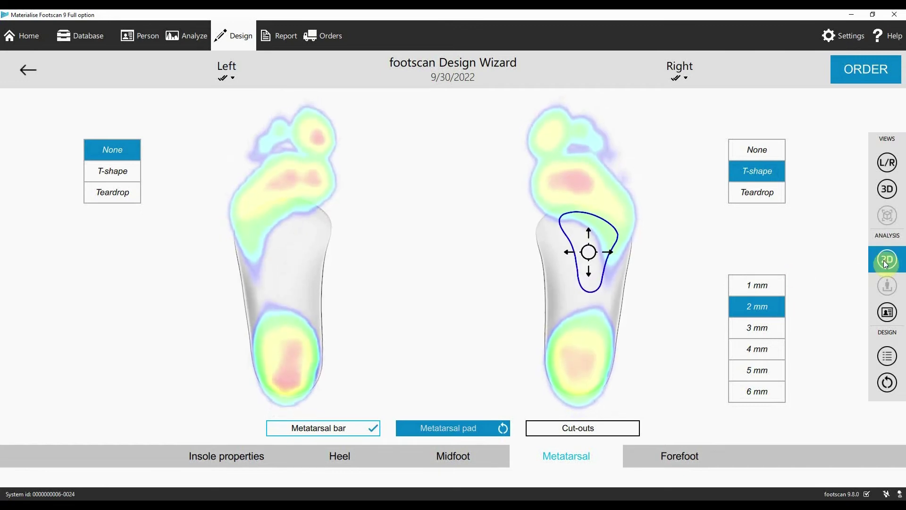
scroll(569, 213, up, 3)
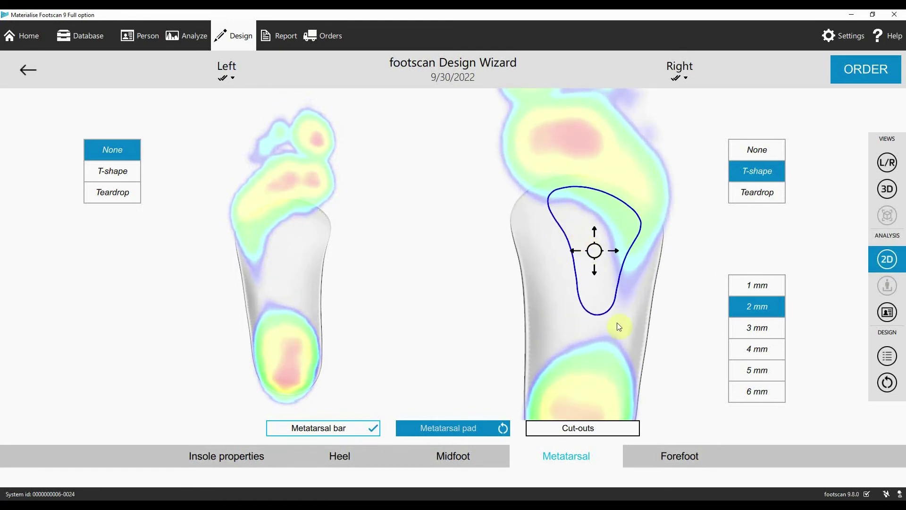
Apply the metatarsal cut-outs to the right insole with the pressure map overlay hidden
click(606, 433)
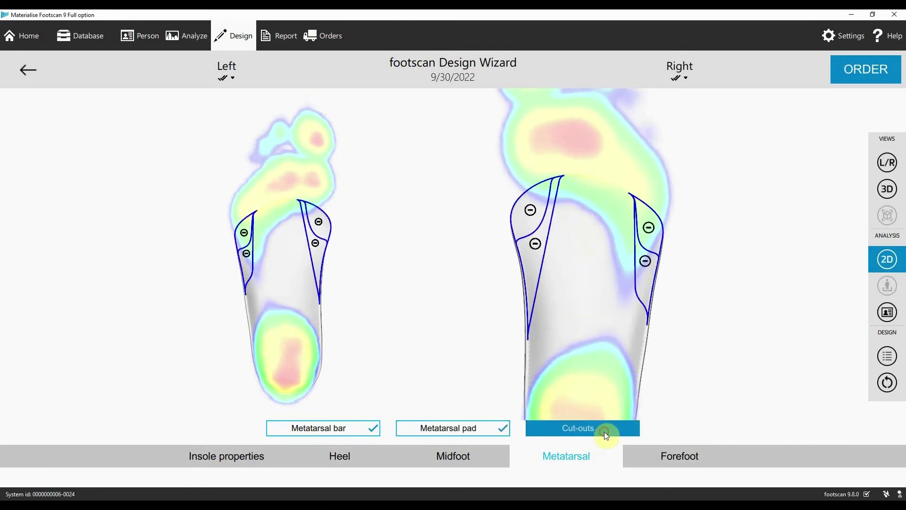
click(899, 260)
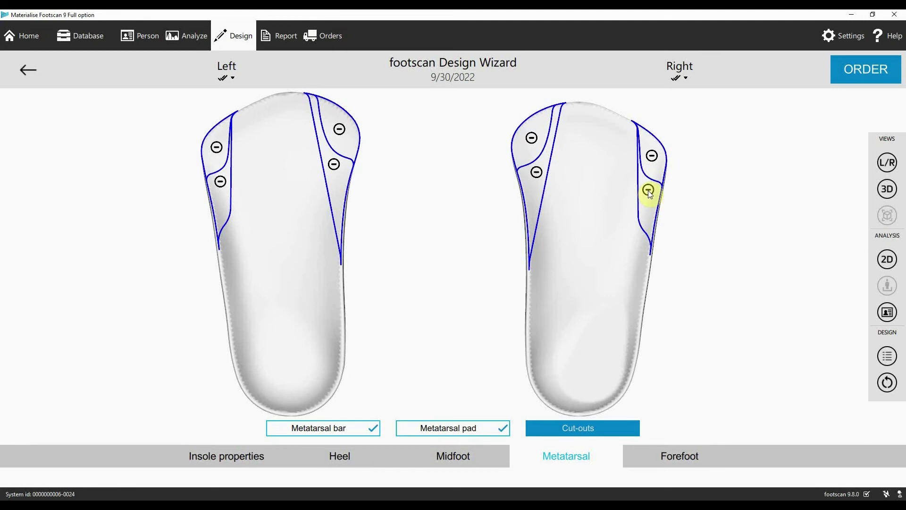
click(537, 174)
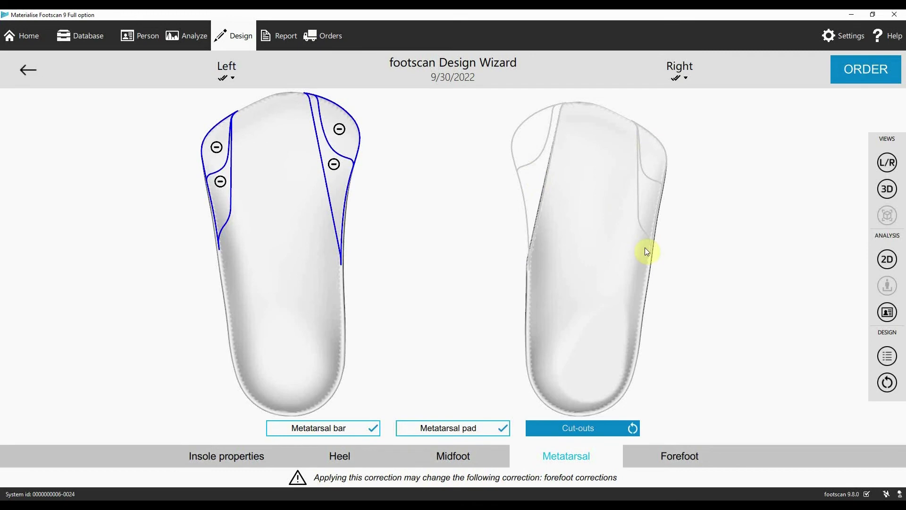
click(649, 465)
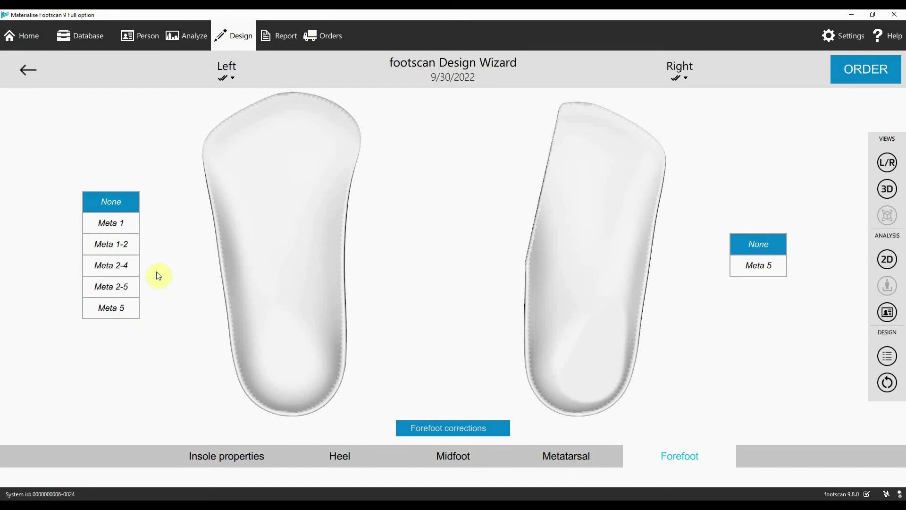
Choose a stiff Meta 1-2 forefoot correction for the left insole
click(133, 242)
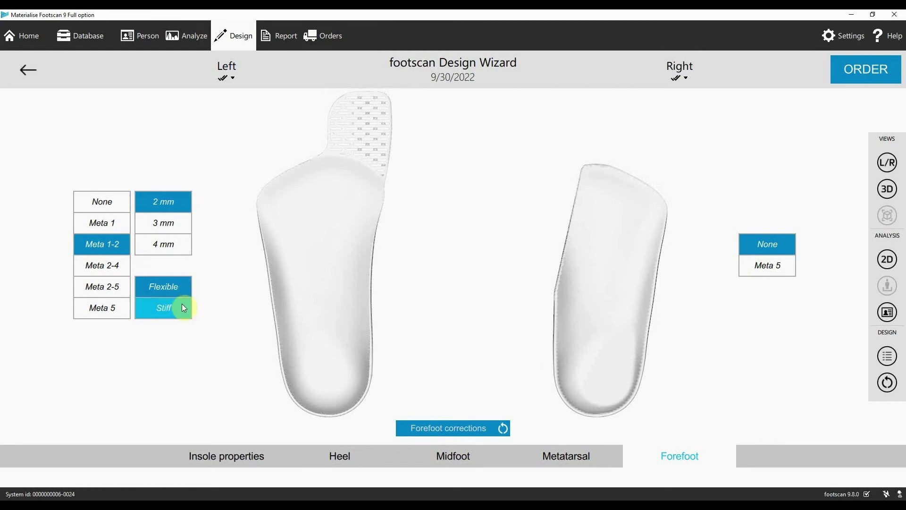
click(183, 307)
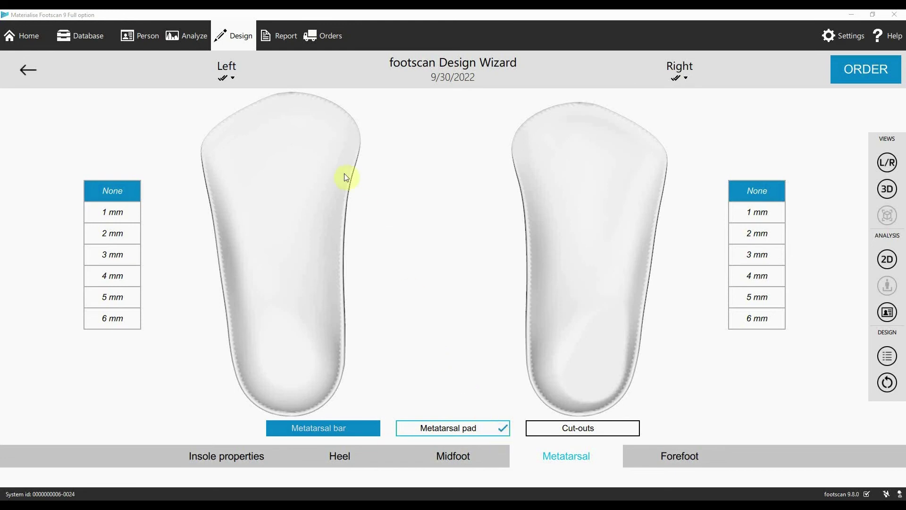
Delete the left cup height correction, open the heel wedge settings, and review proposed versus actual values
click(230, 78)
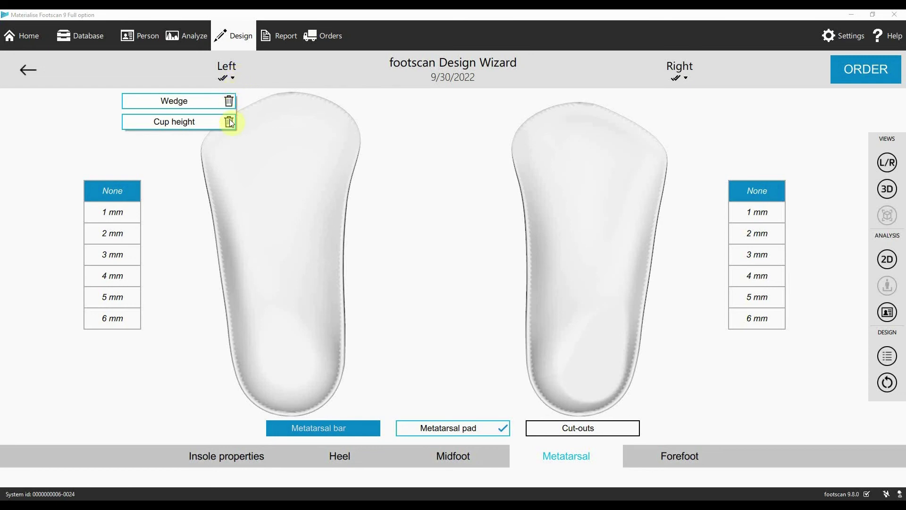
click(229, 120)
click(231, 80)
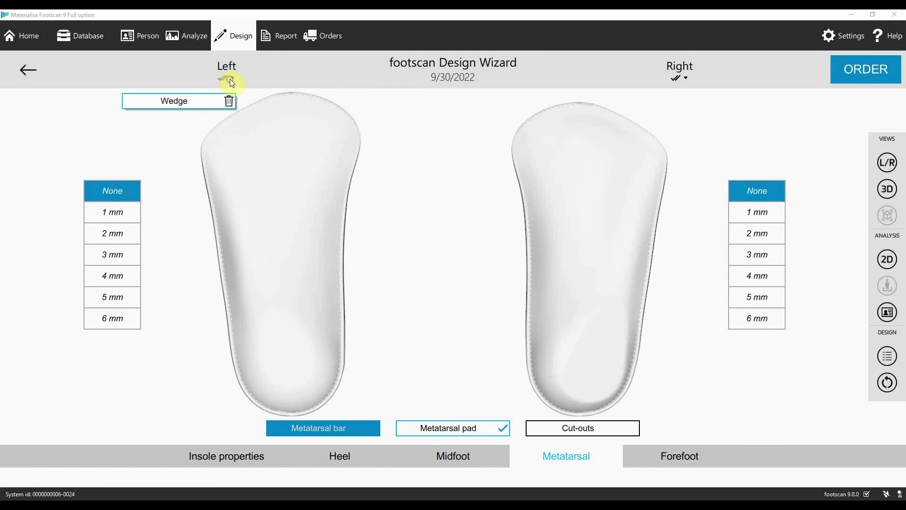
click(197, 100)
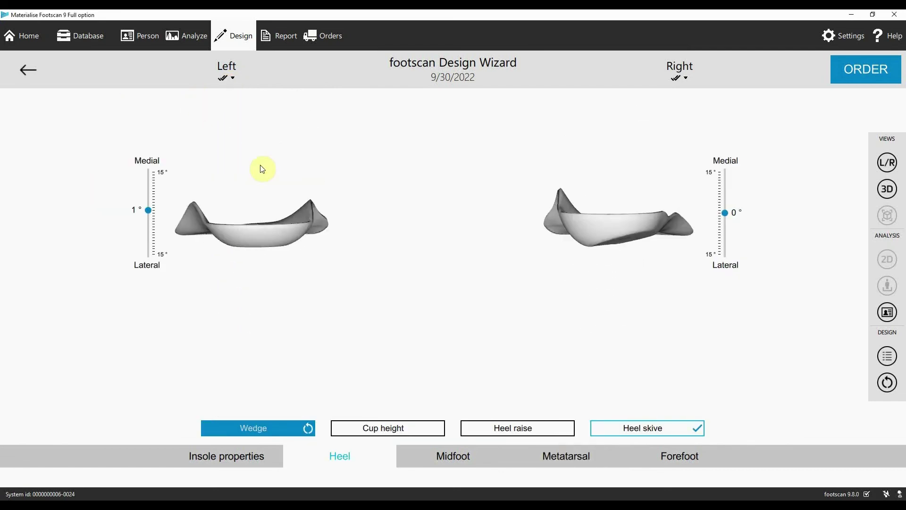
click(887, 362)
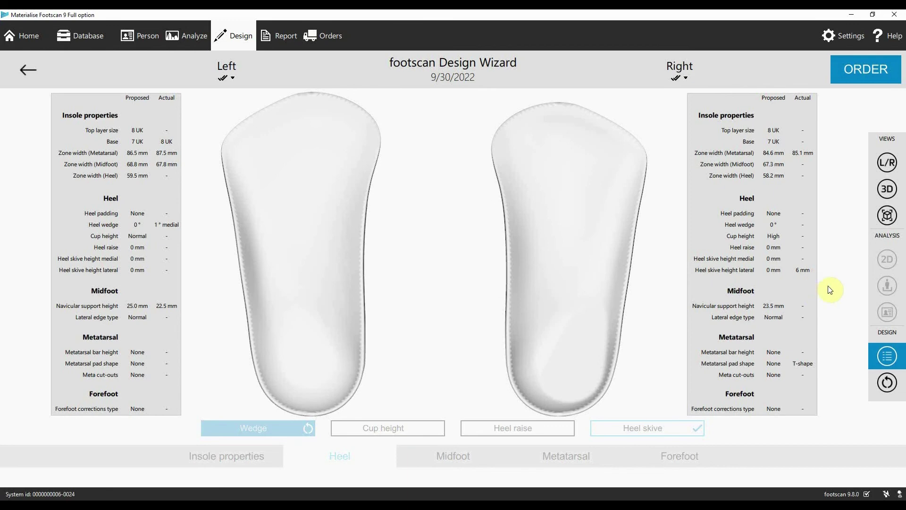
click(879, 355)
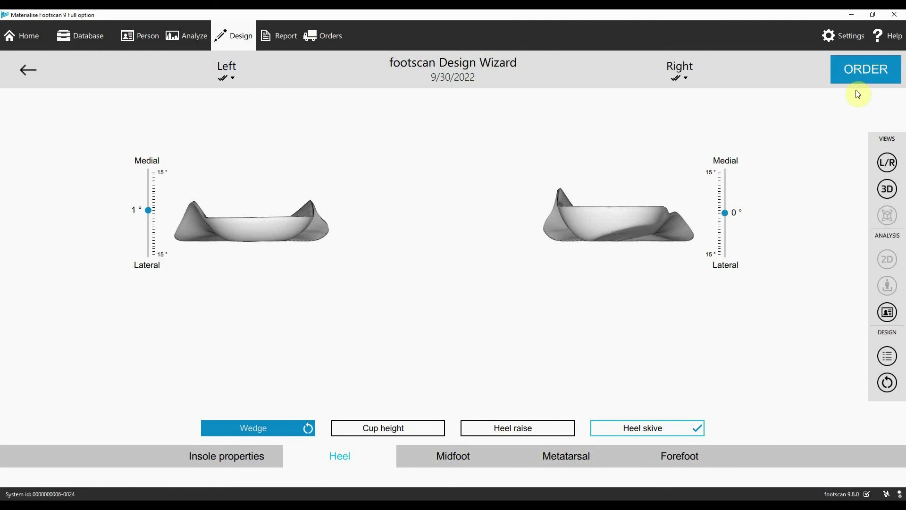
Open the order summary and rotate the left insole model to a top-down view
click(858, 94)
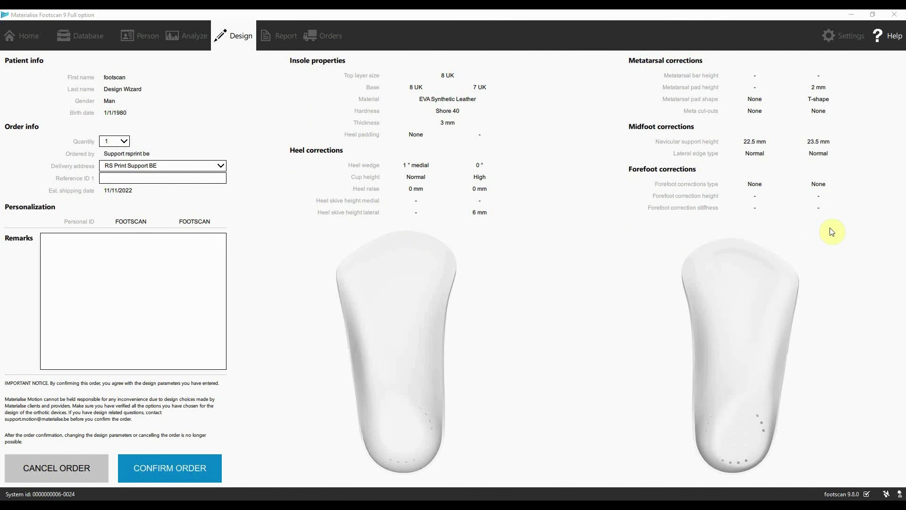
drag(419, 369, 472, 334)
drag(443, 327, 382, 315)
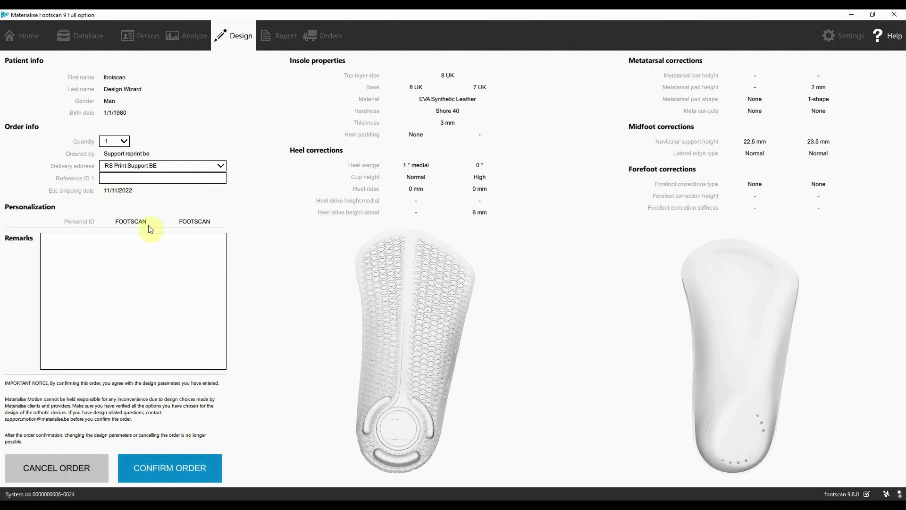
click(141, 181)
Enter 'test' as Reference ID 1, set the quantity to 7, and attempt to confirm
text(test)
click(125, 141)
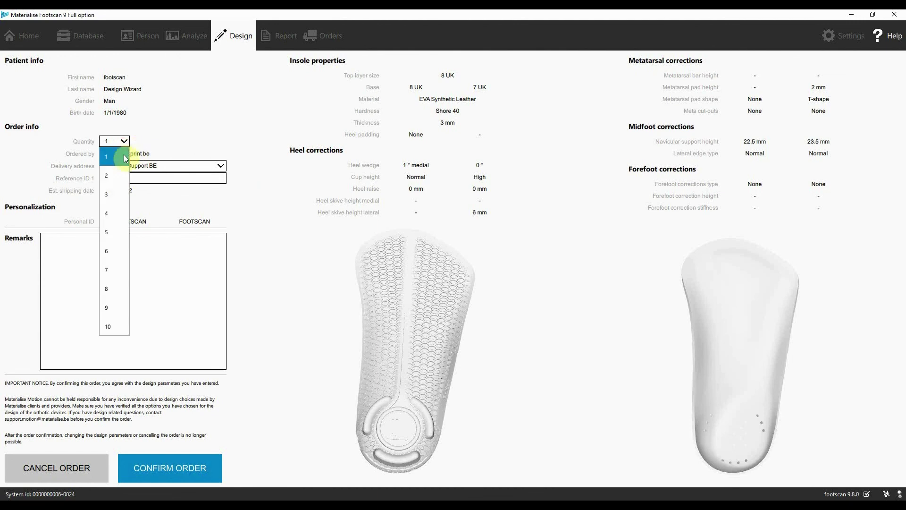
click(108, 268)
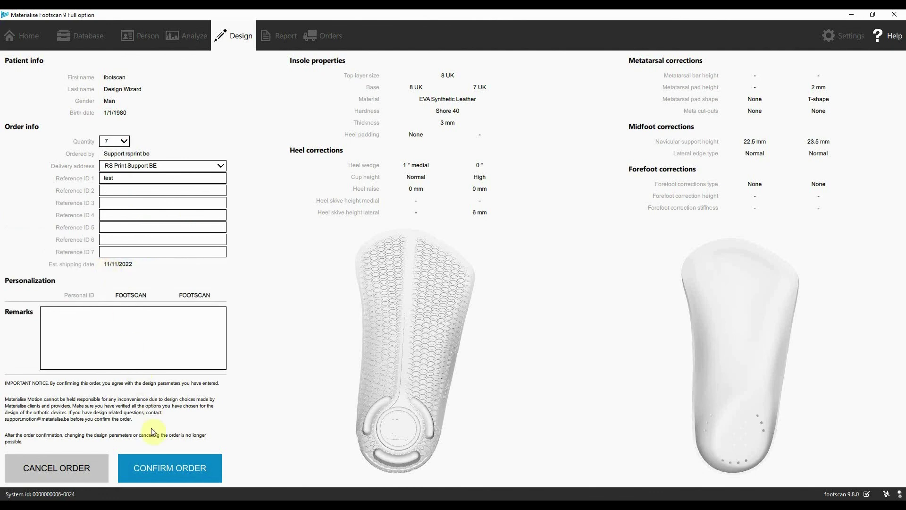
click(154, 461)
Cancel the order, reopen the Phits+ design wizard, and decline resetting the design parameters
click(95, 468)
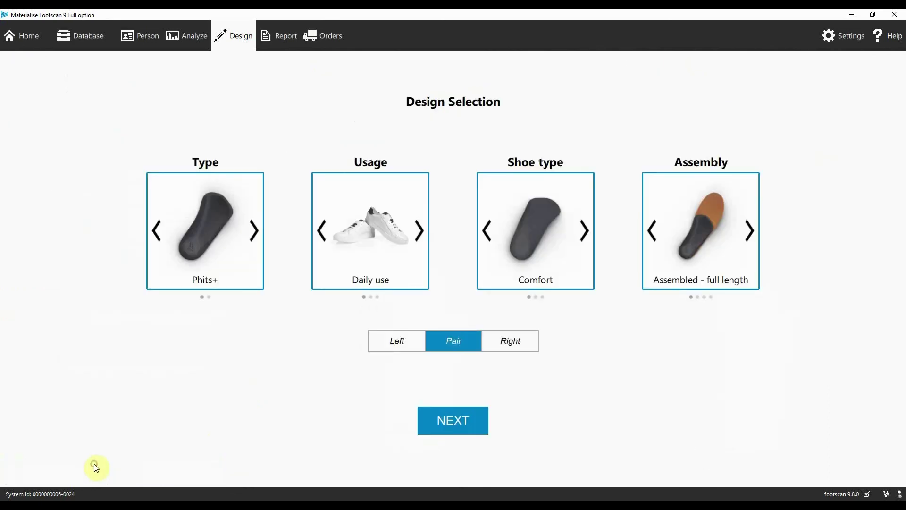
click(432, 424)
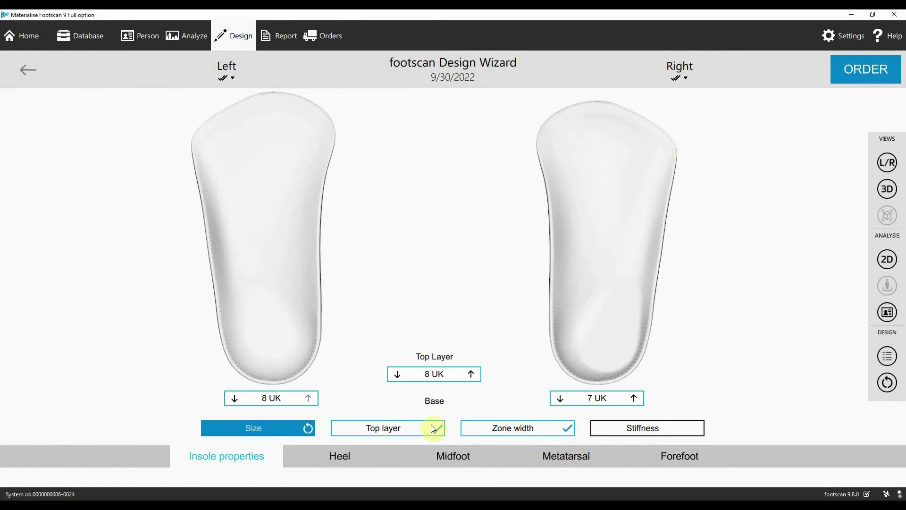
click(900, 385)
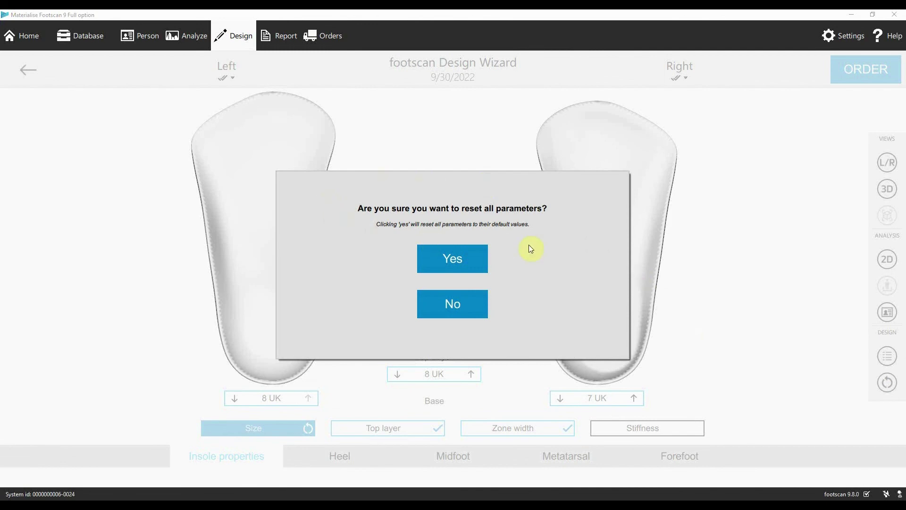
click(439, 309)
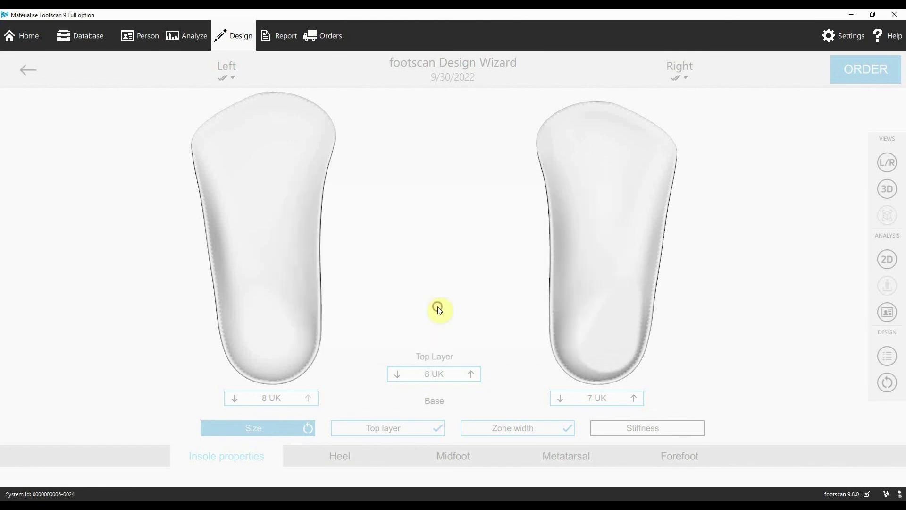